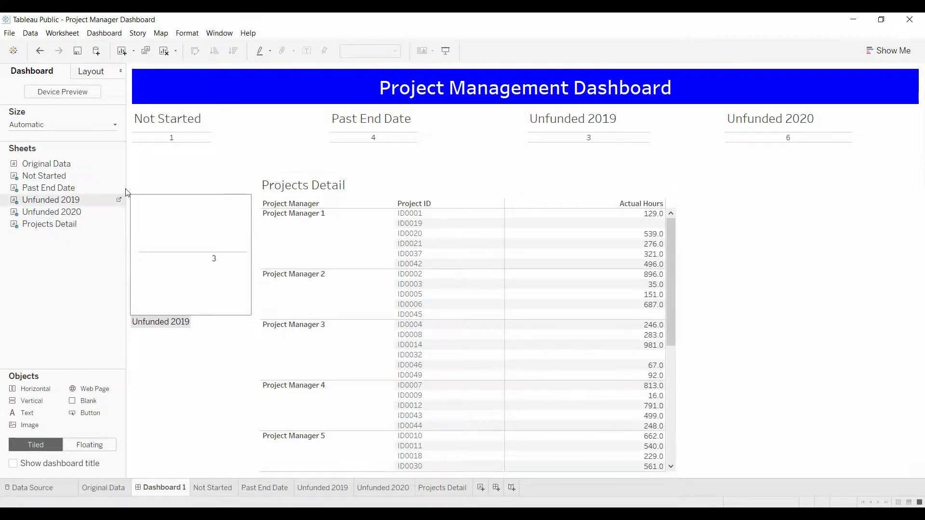
left_click(170, 137)
left_click(313, 140)
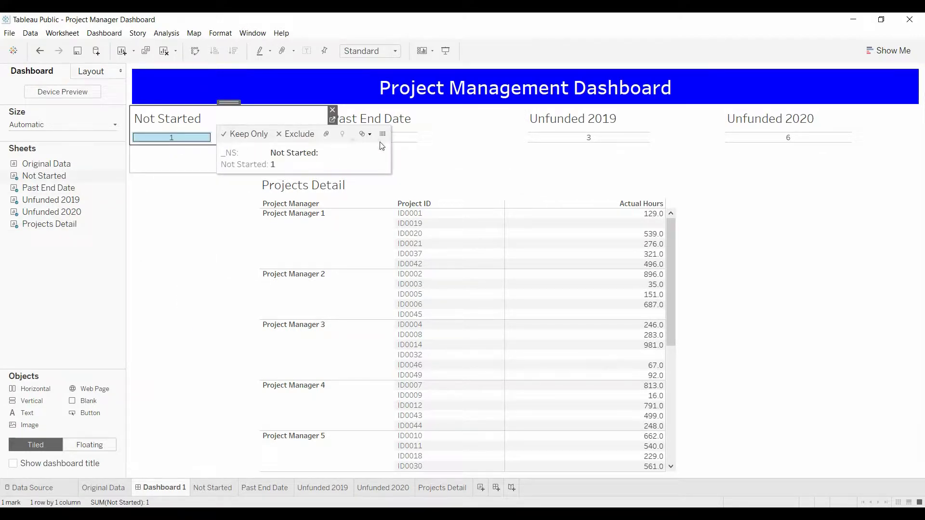
left_click(409, 137)
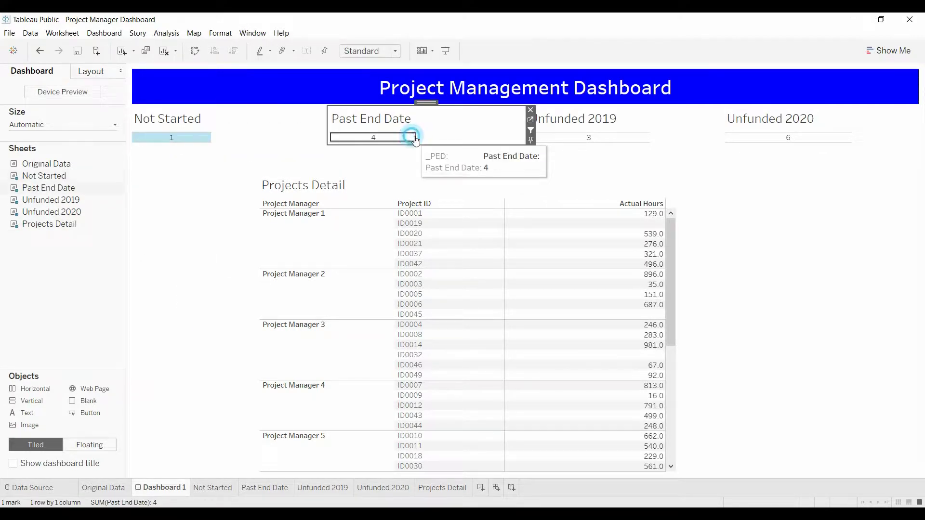
left_click(590, 140)
left_click(781, 139)
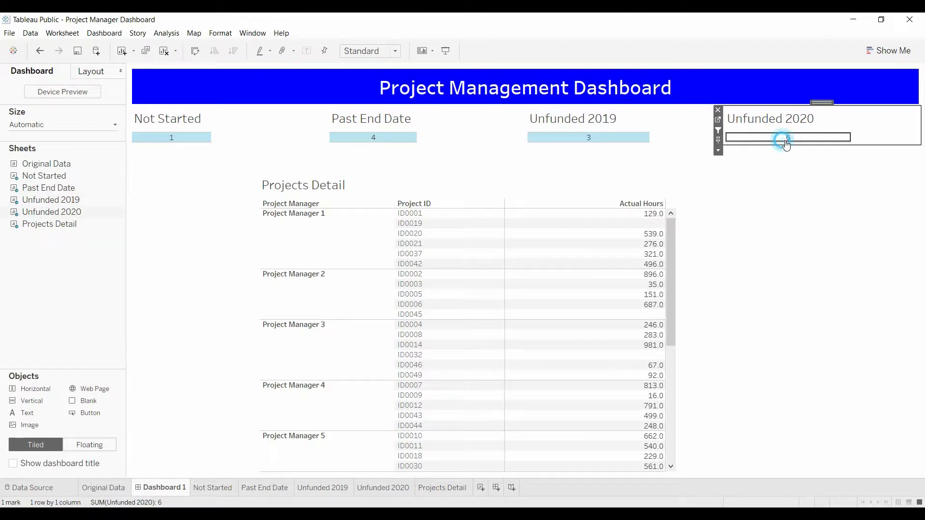
left_click(233, 119)
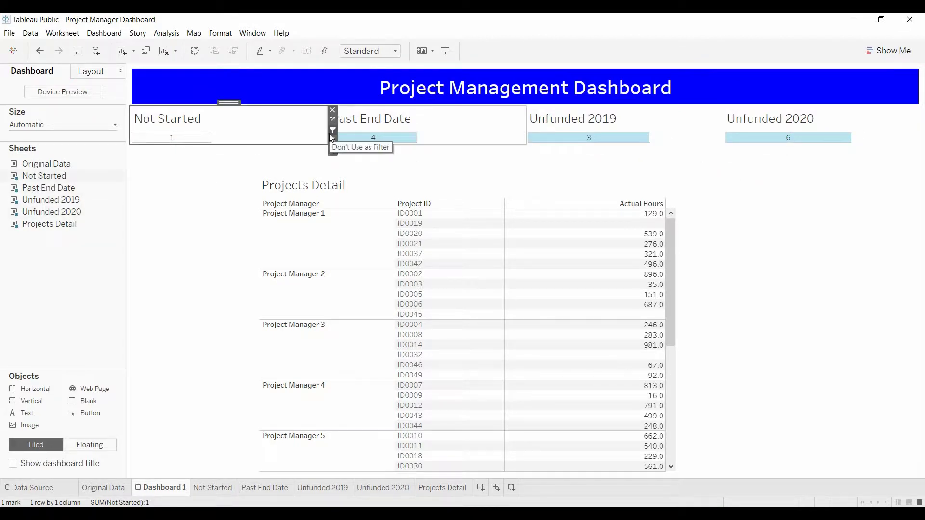
left_click(440, 135)
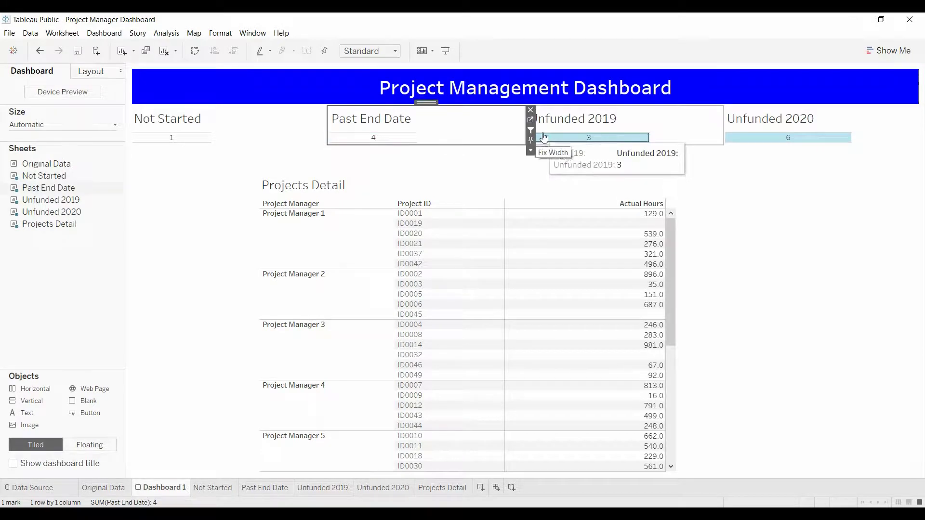
left_click(104, 33)
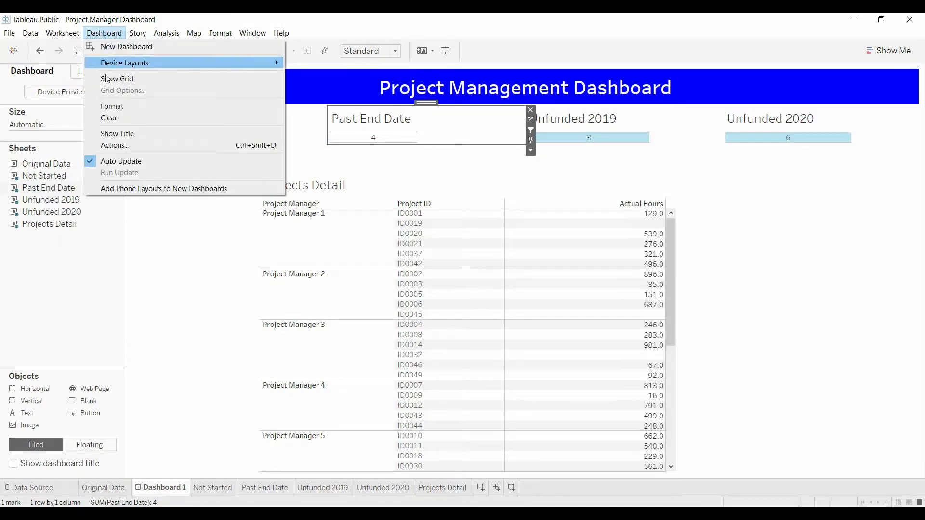
left_click(128, 145)
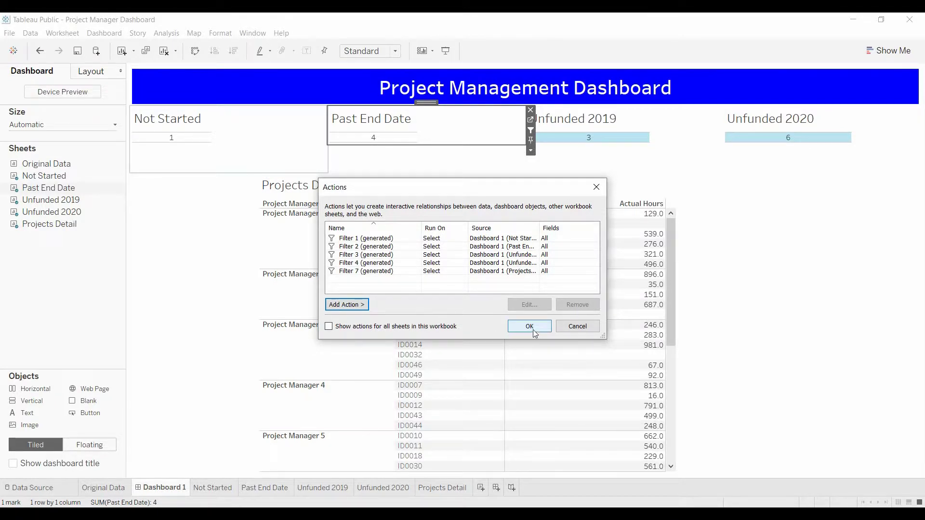
left_click(573, 328)
Go from the Not Started tile to its worksheet and remove its Action (_UF_20) and Action (_UF_19) filters.
left_click(224, 232)
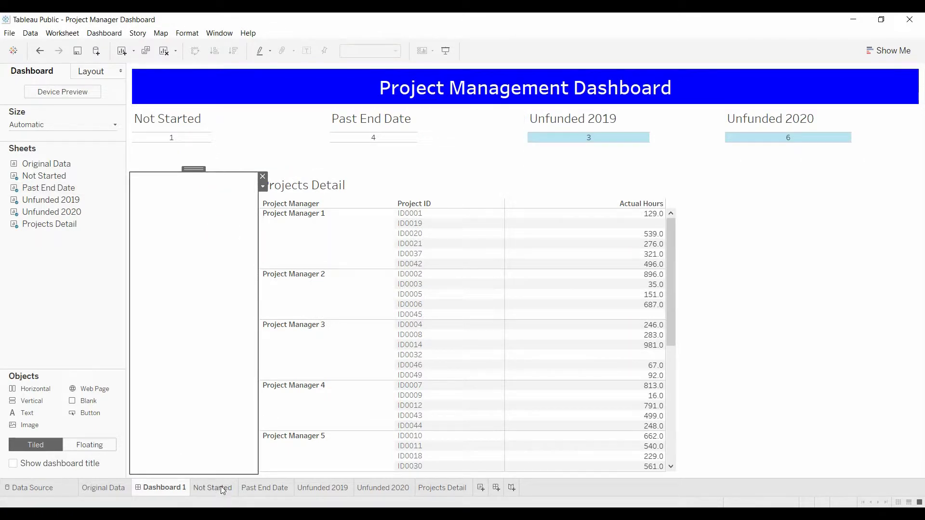
left_click(260, 121)
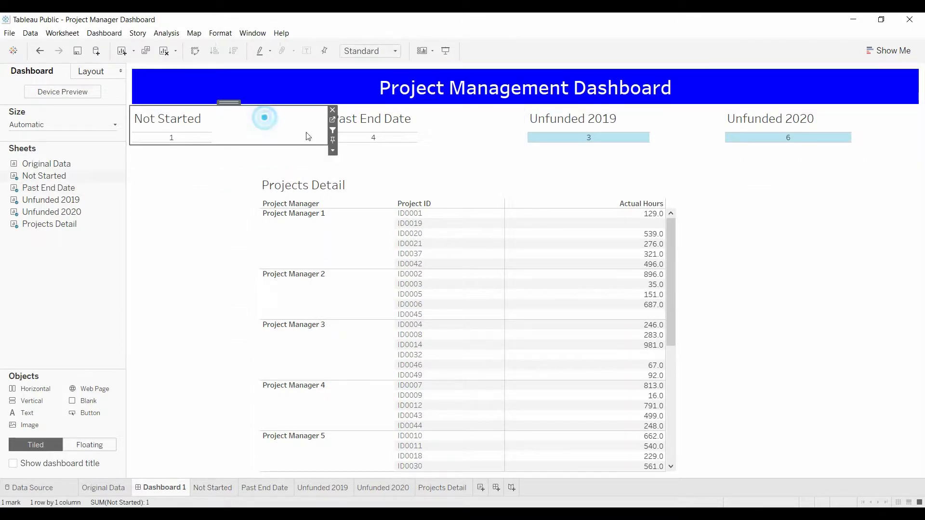
left_click(333, 121)
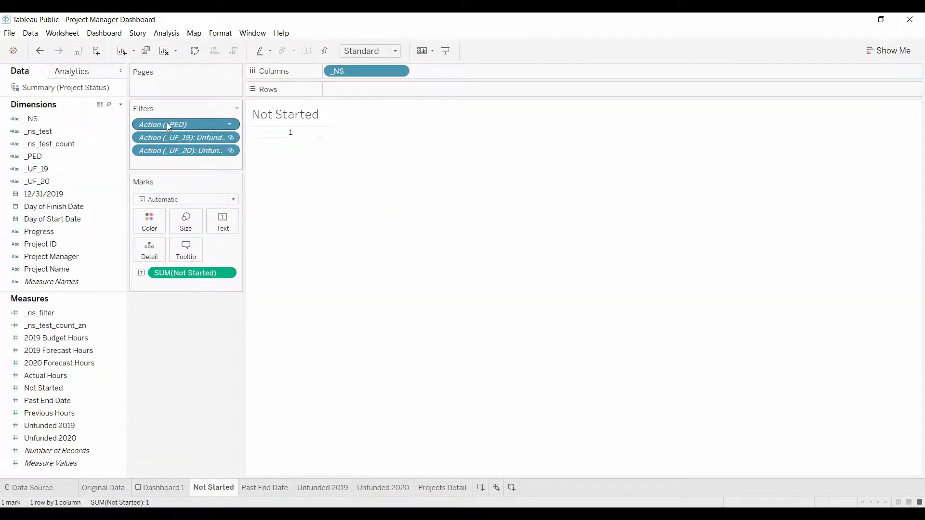
left_click(173, 155)
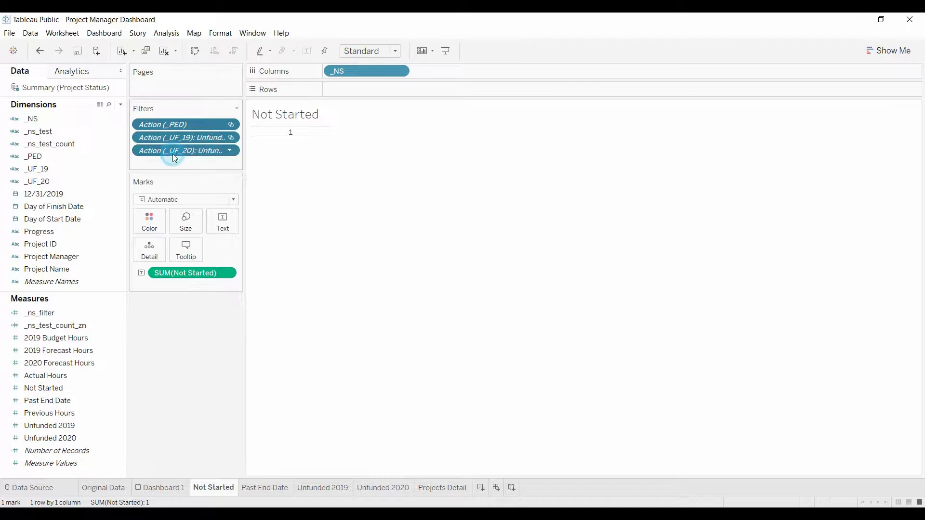
left_click_drag(177, 140, 168, 354)
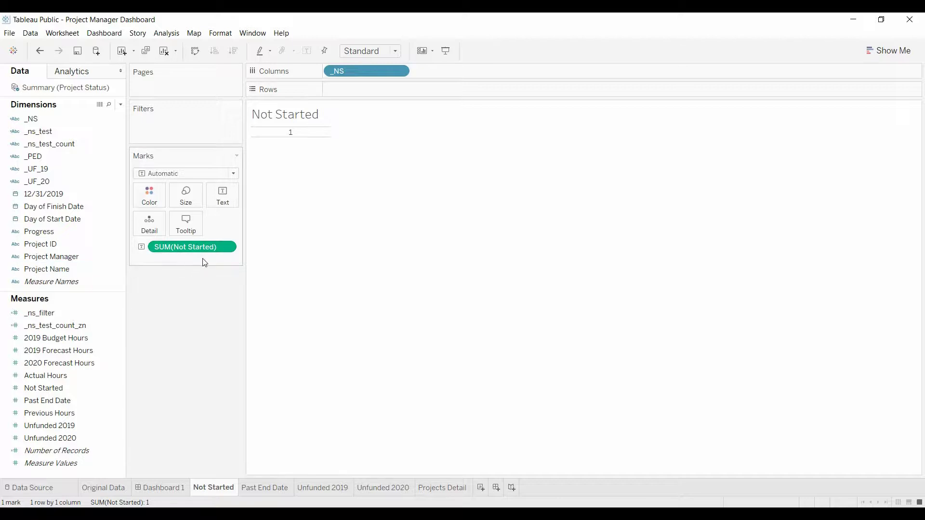
mouse_move(282, 142)
Switch to the Original Data sheet and scroll across to its status flag columns.
left_click(104, 489)
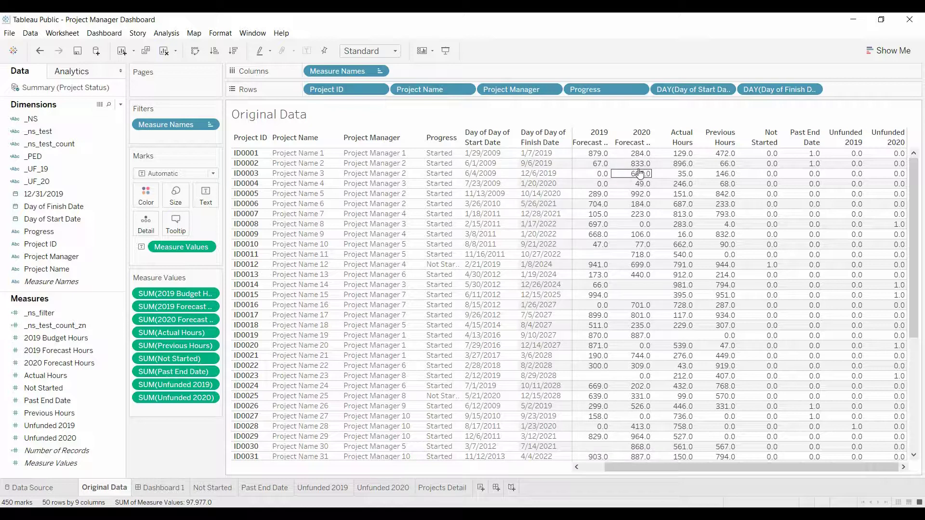
left_click_drag(662, 468, 625, 463)
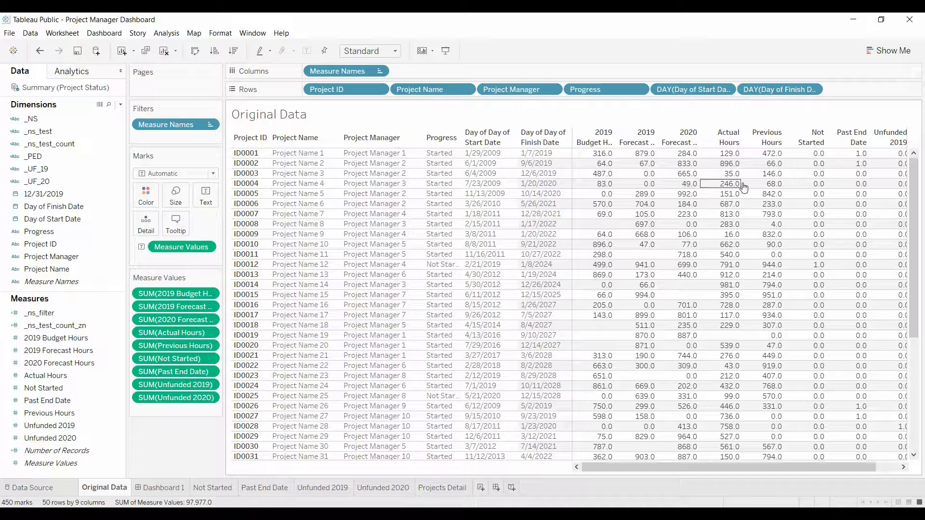
left_click_drag(699, 468, 722, 467)
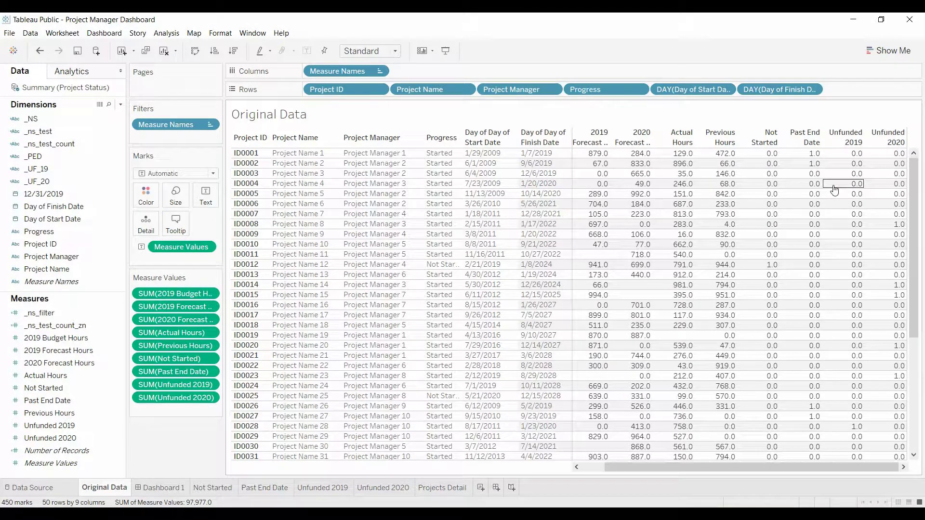
On the Projects Detail sheet, remove the Action (_UF_19) filter from the Filters shelf.
left_click(432, 488)
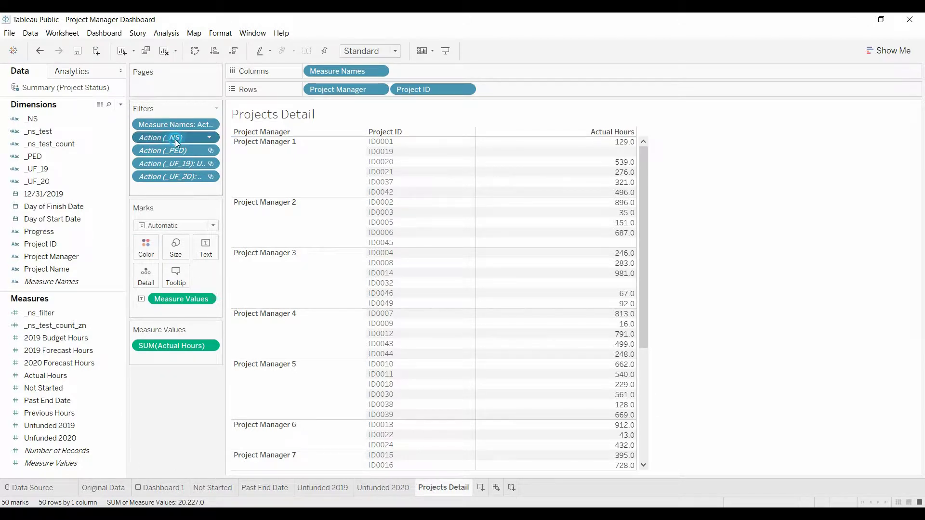
left_click_drag(170, 164, 152, 453)
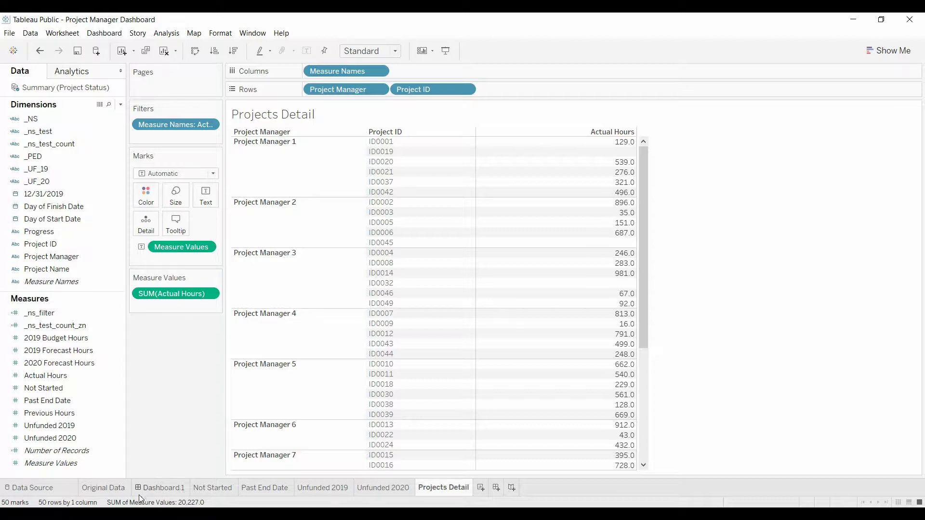
On the Not Started sheet, create a new calculated field named Project Status.
left_click(213, 487)
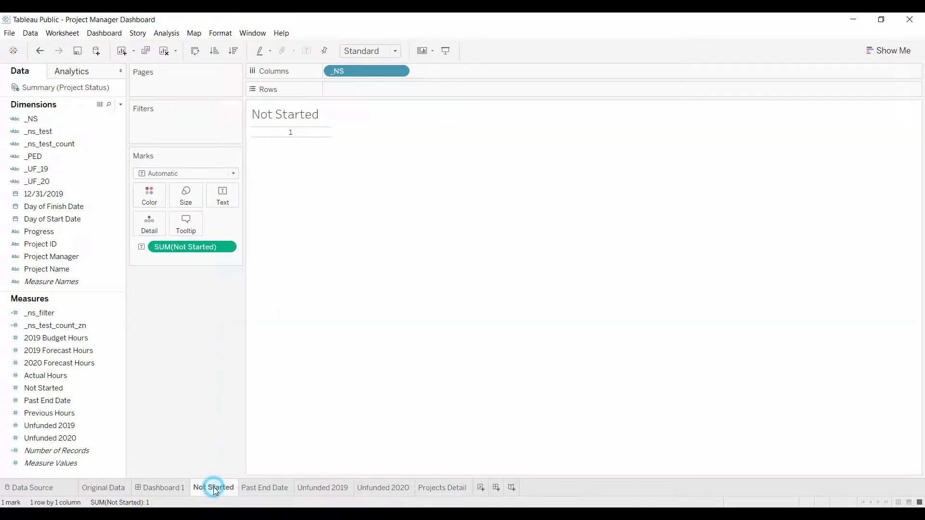
left_click(121, 105)
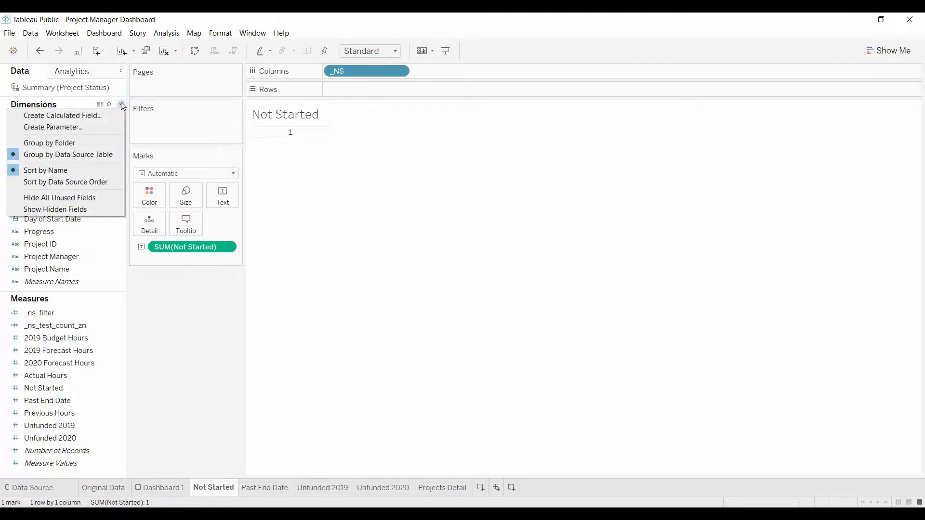
left_click(79, 117)
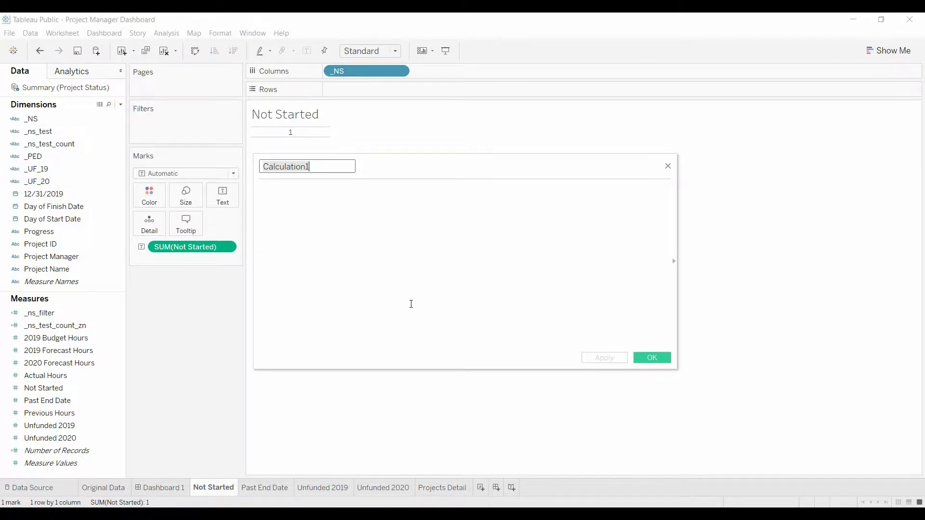
type("Project Status")
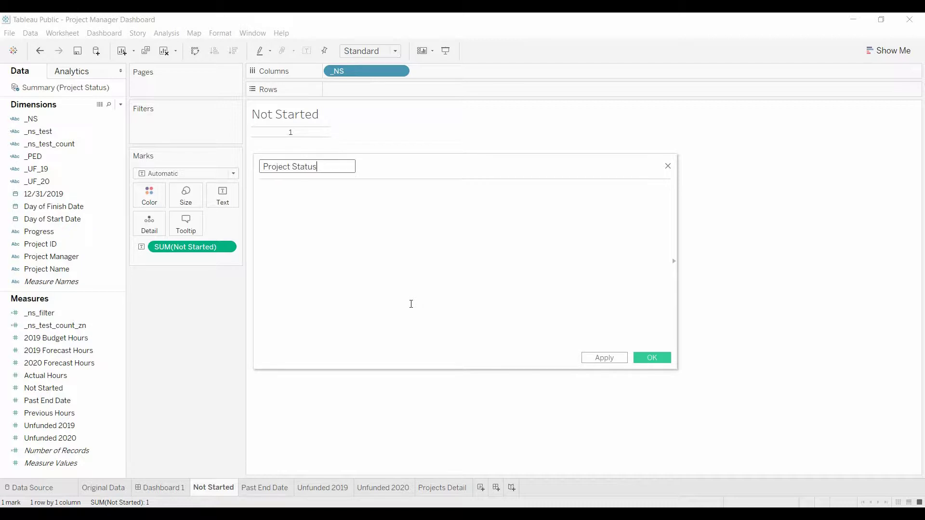
left_click(398, 284)
Write IF [Not Started]=1 THEN "Not Started" ELSEIF [Past End Date]=1 THEN "Past Due".
type("if ")
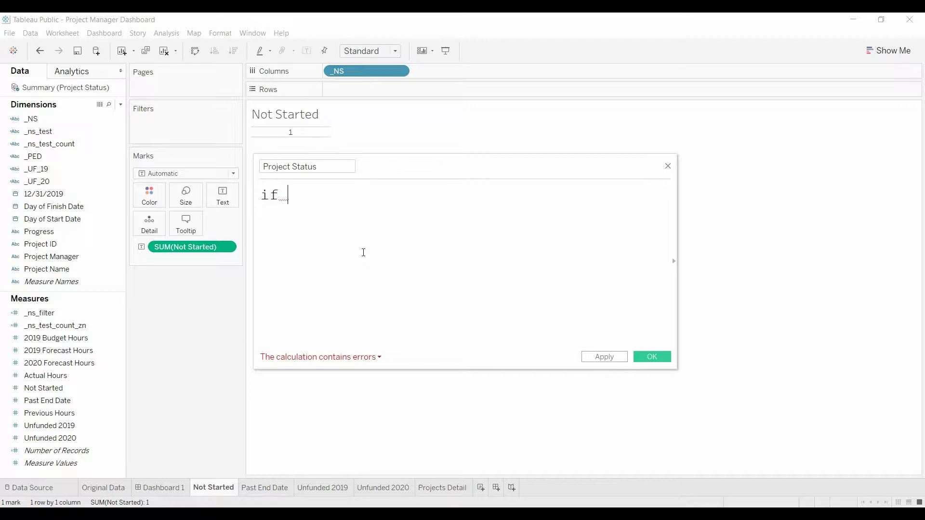
type("no")
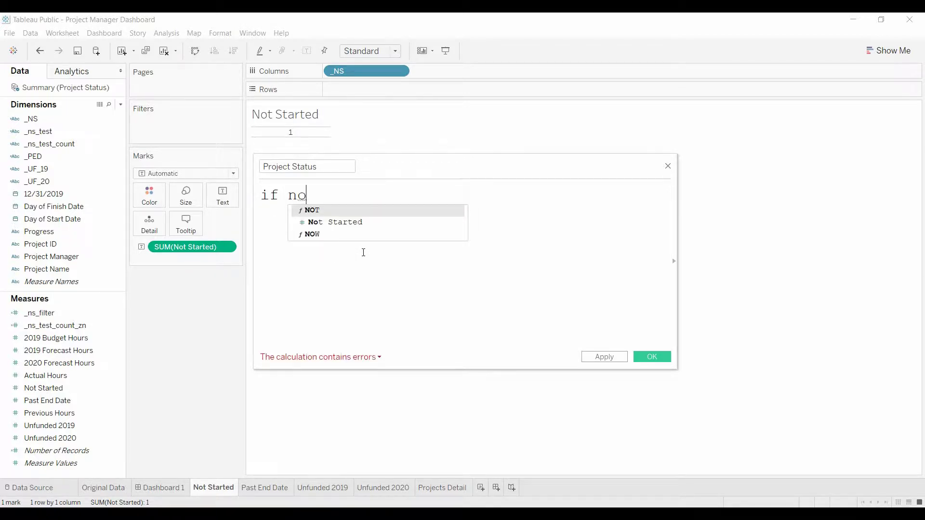
key("Down")
key("Return")
type("=1")
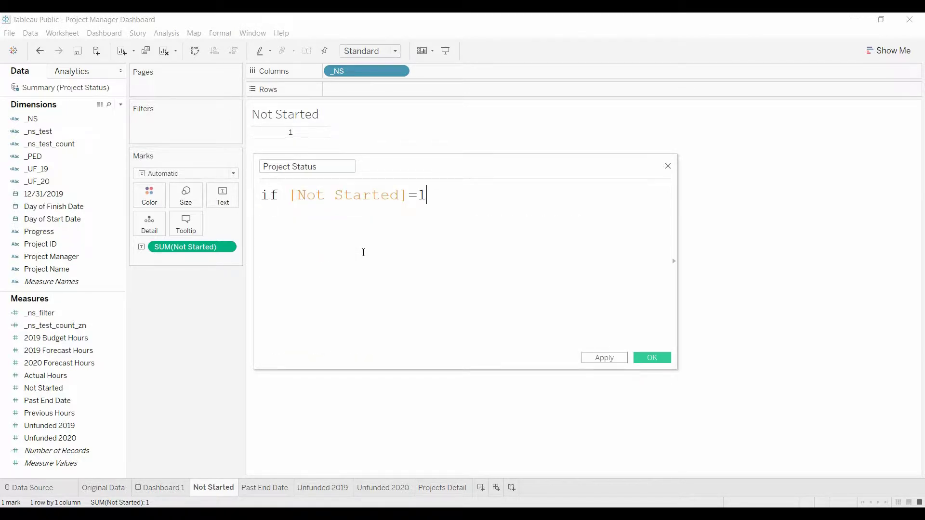
type(" then     ")
type("\"Not Sta")
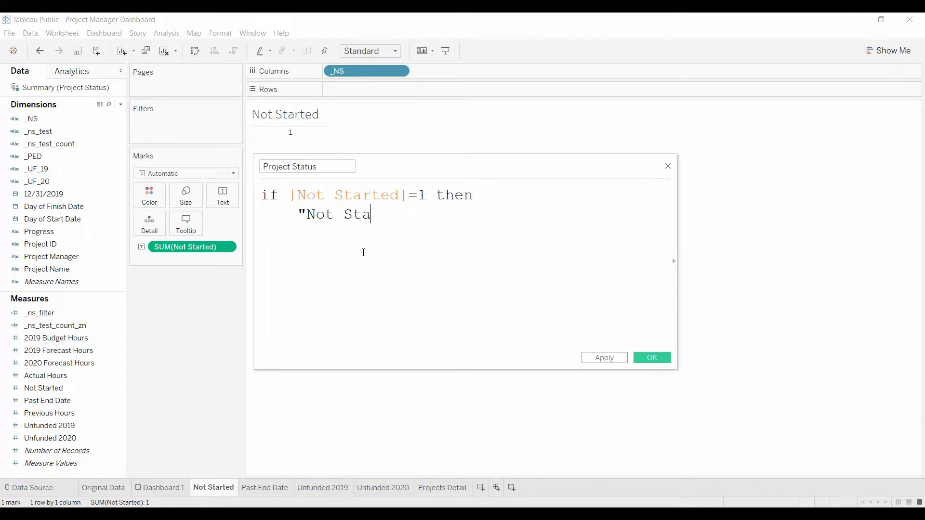
type("rted")
type("\"")
key("Return")
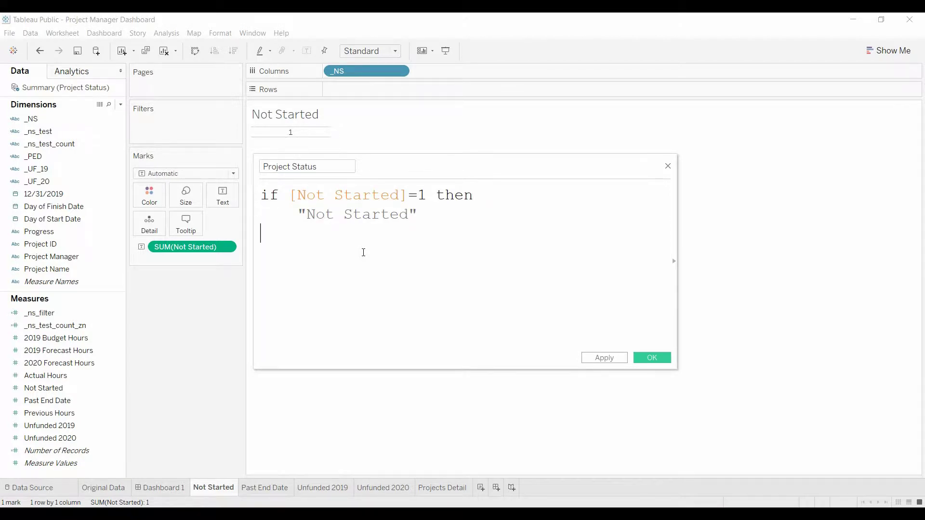
type("elseif ")
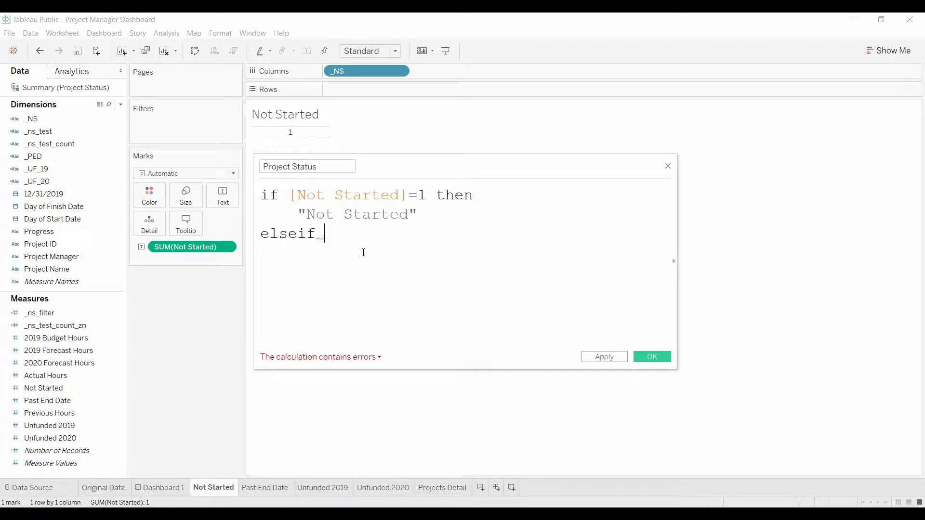
type("[Past End Date]=1 then")
key("Return")
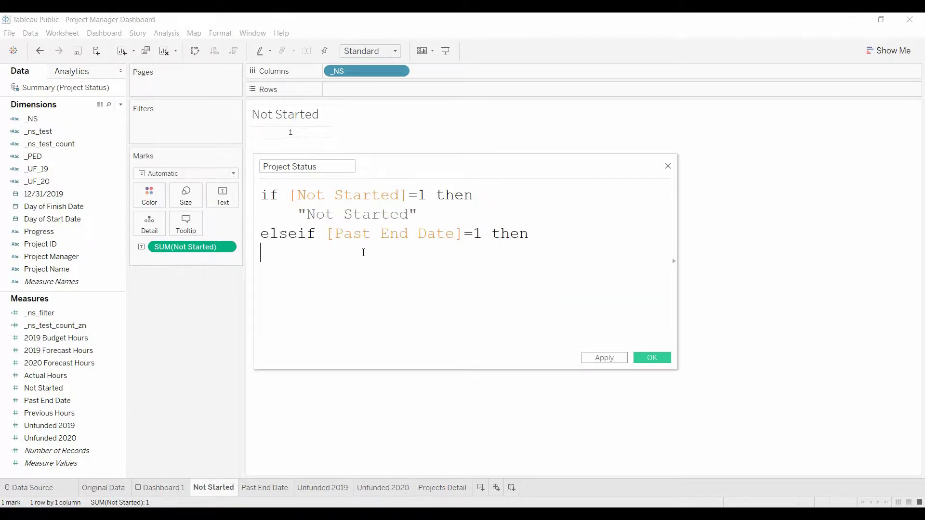
key("Tab")
type("\"Past Due\"")
key("Return")
Add the branch ELSEIF [Unfunded 2019]=1 THEN "Unfunded 2019".
type("ELSEif unf")
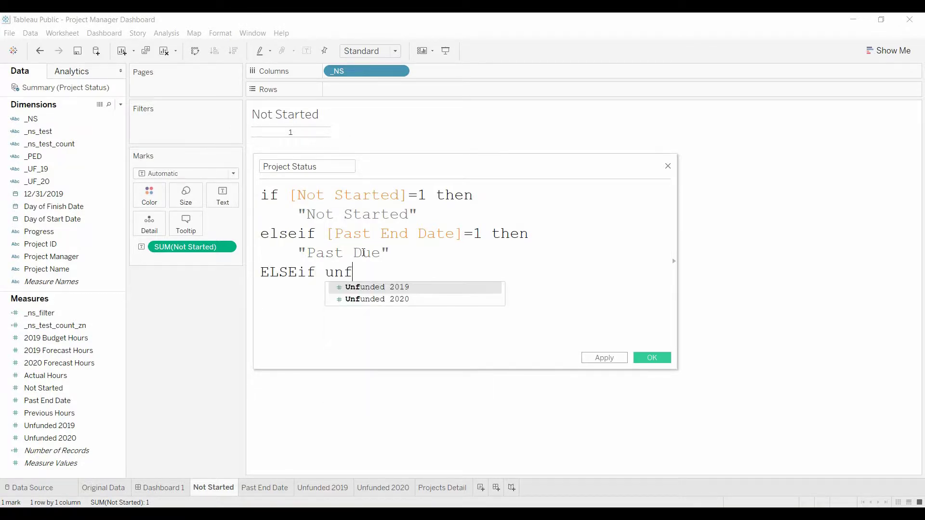
key("Return")
type("=1 the")
key("Return")
key("Return")
key("Tab")
type("\"")
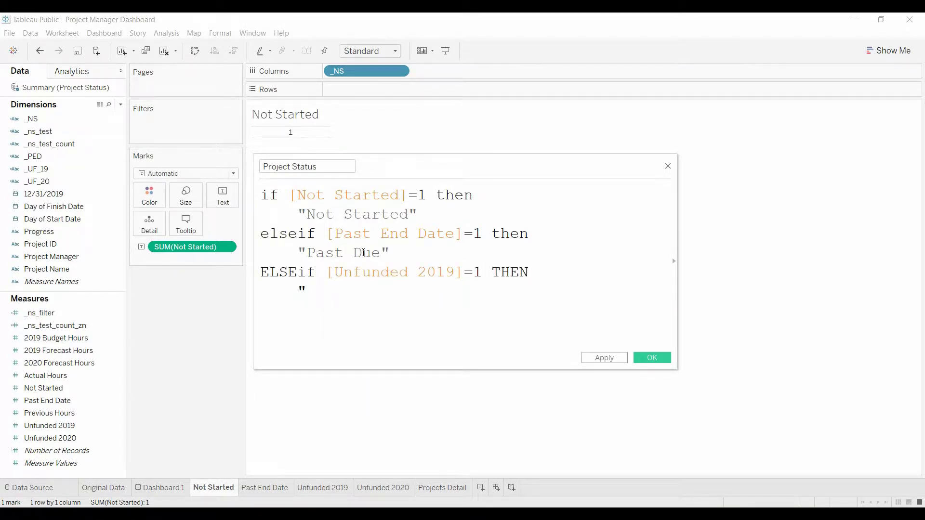
type("Unfunded 2019\"")
key("Return")
Add the branch ELSEIF [Unfunded 2020]=1 THEN "Unfunded 2020".
type("else")
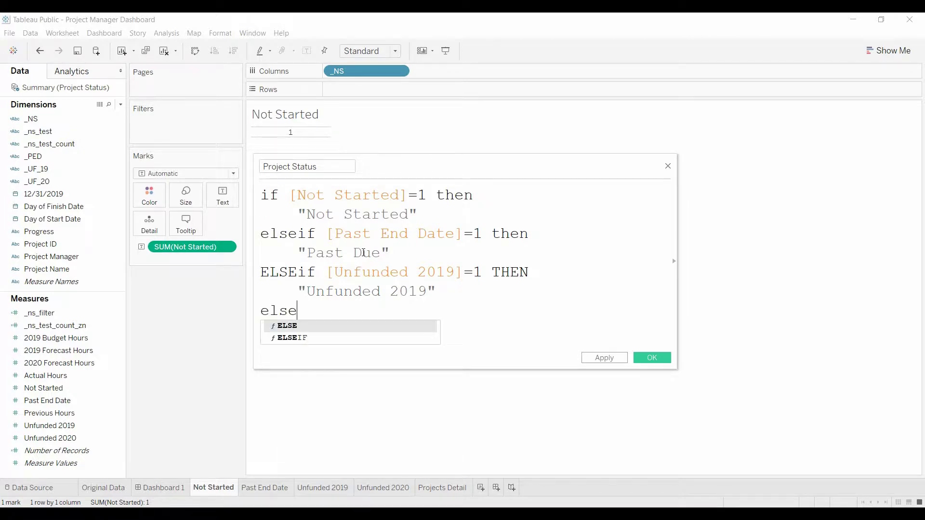
type("if unfu")
key("Down")
key("Return")
type("=1")
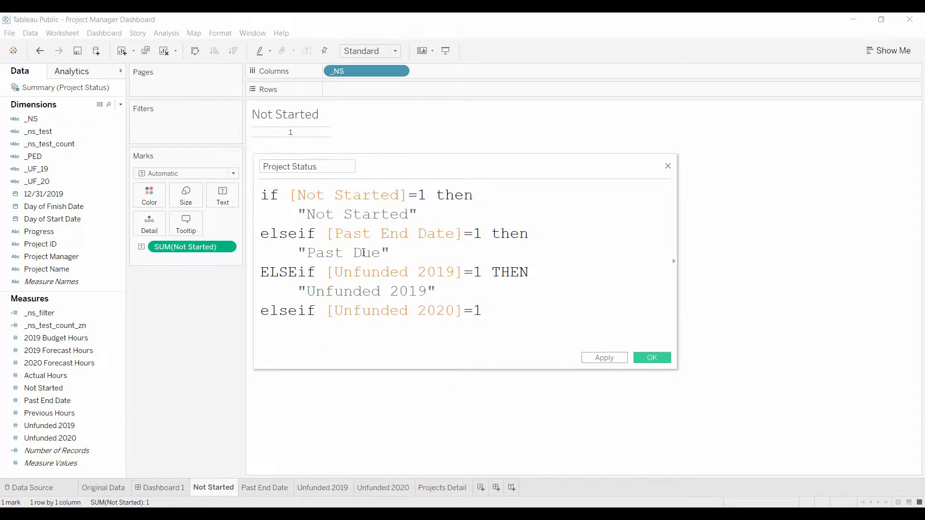
type(" the")
key("Return")
type("\"Unfunded 2020\"")
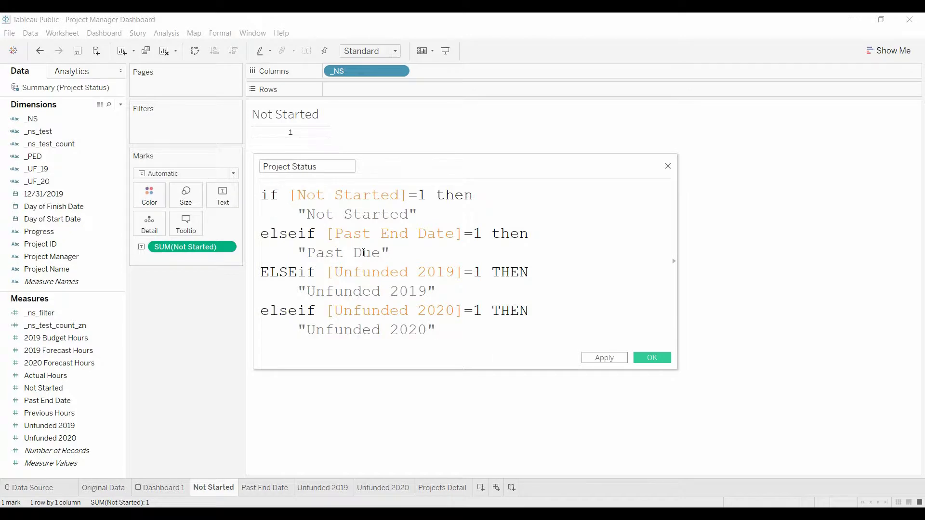
key("Return")
Close the formula with END and save it, then filter Not Started sheet to Project Status Not Started.
type("END")
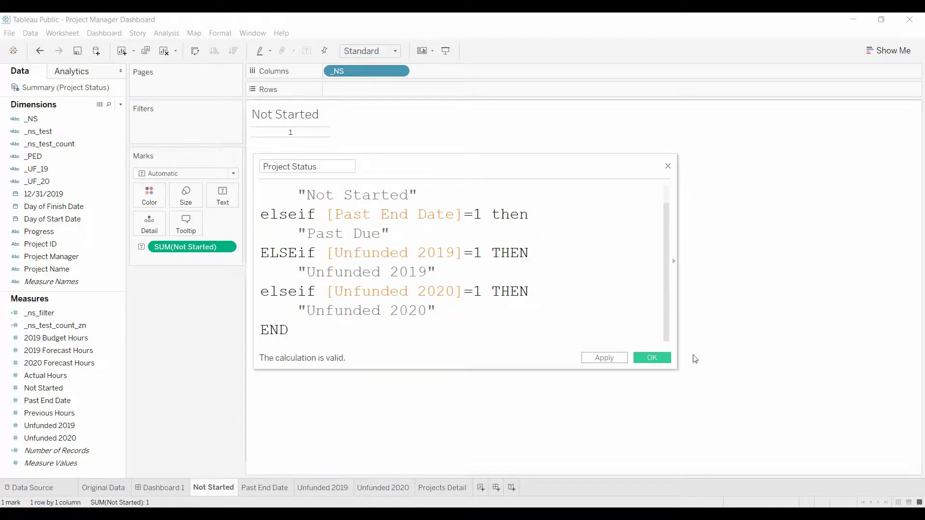
left_click(657, 364)
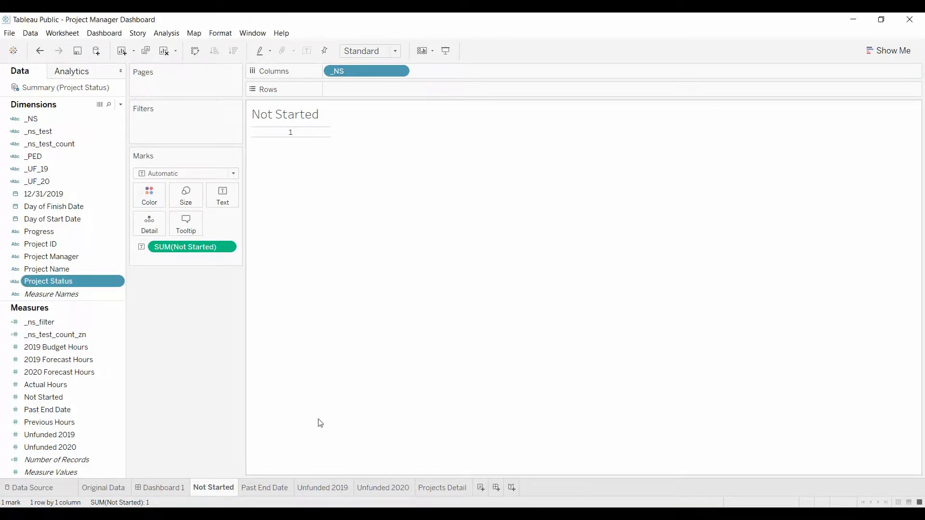
left_click(179, 337)
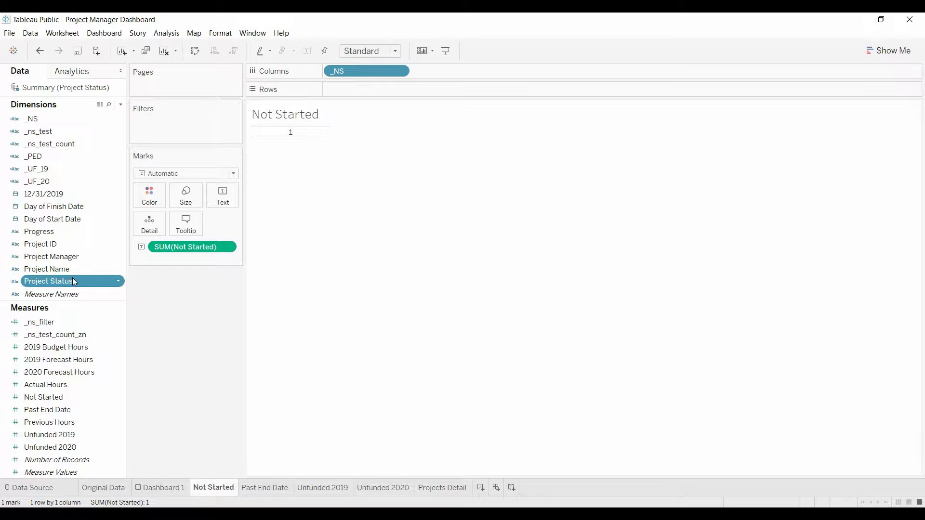
left_click_drag(50, 281, 160, 126)
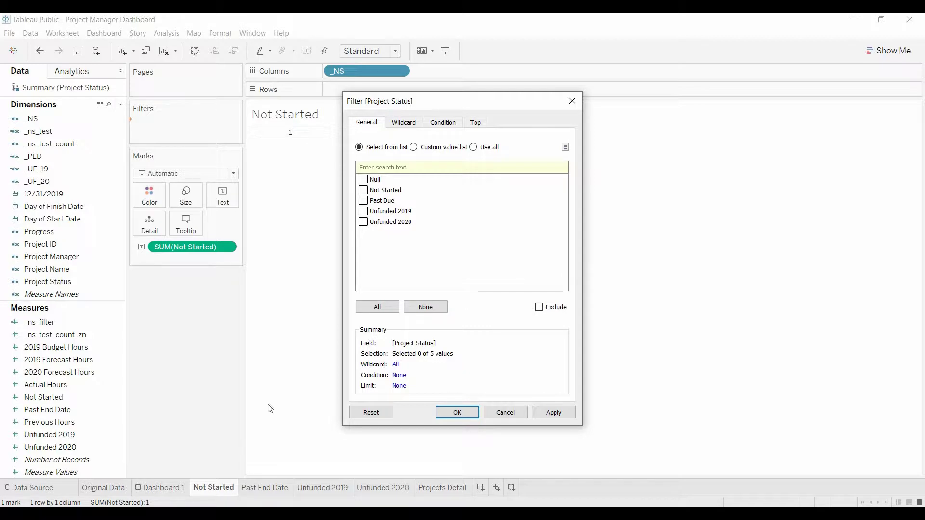
left_click(363, 190)
left_click(457, 412)
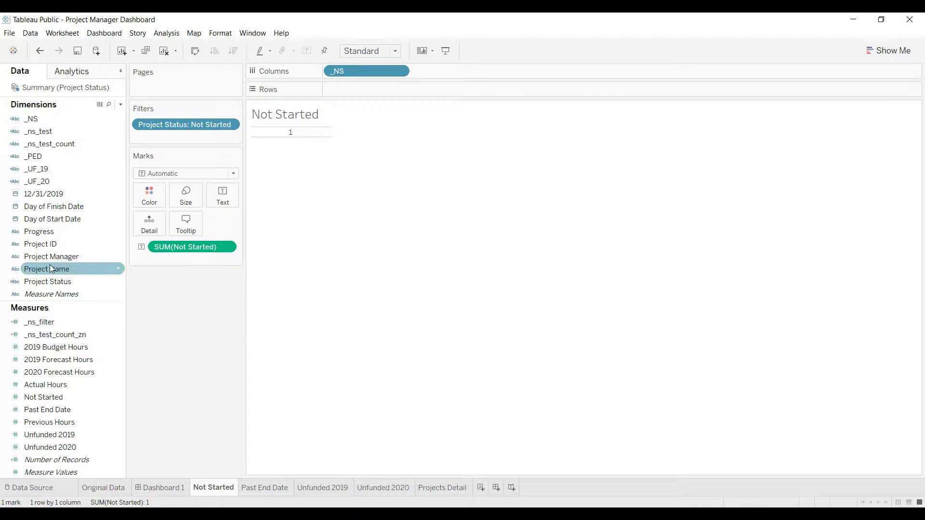
Show Count (Distinct) of Project ID on the Not Started sheet instead of the Not Started sum.
left_click(42, 245)
left_click_drag(43, 244, 215, 205)
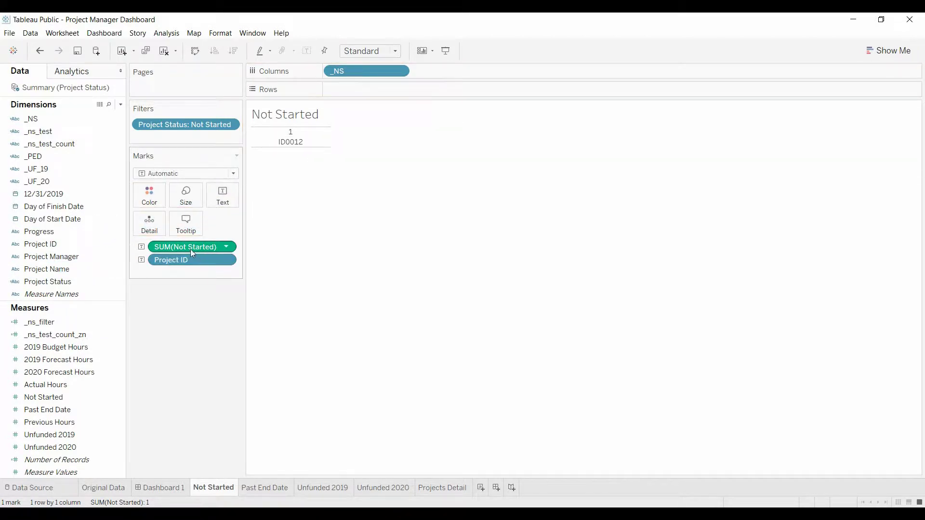
left_click(226, 260)
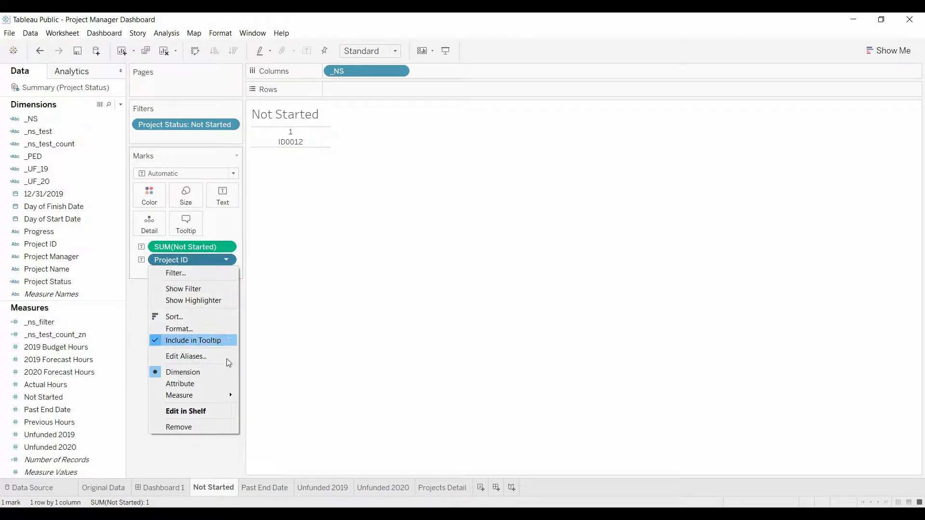
mouse_move(225, 398)
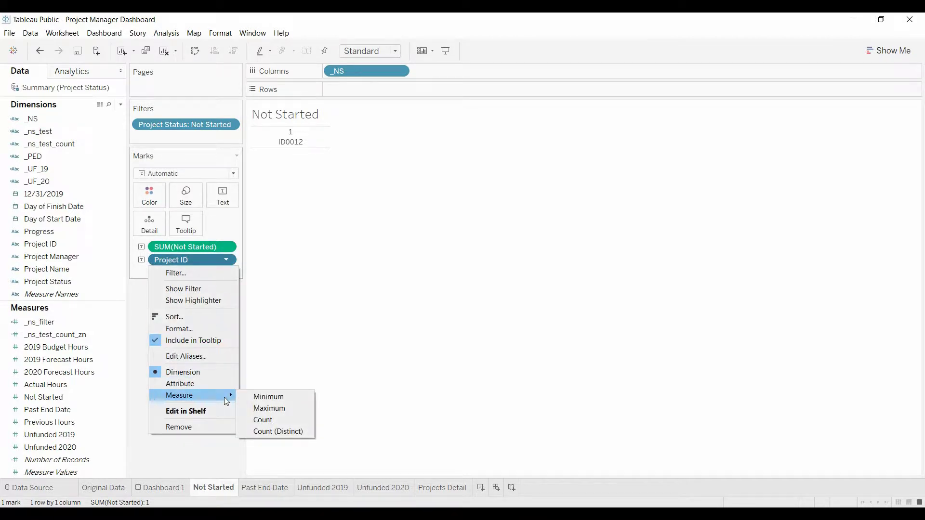
left_click(291, 432)
left_click_drag(200, 248, 195, 356)
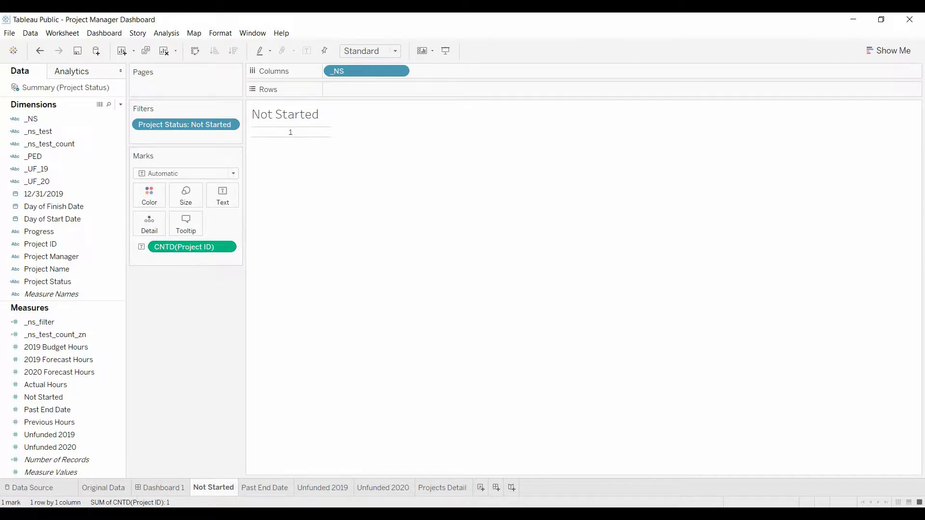
On Past End Date, drop the action filter, filter to Past Due, and count distinct Project IDs.
left_click(258, 488)
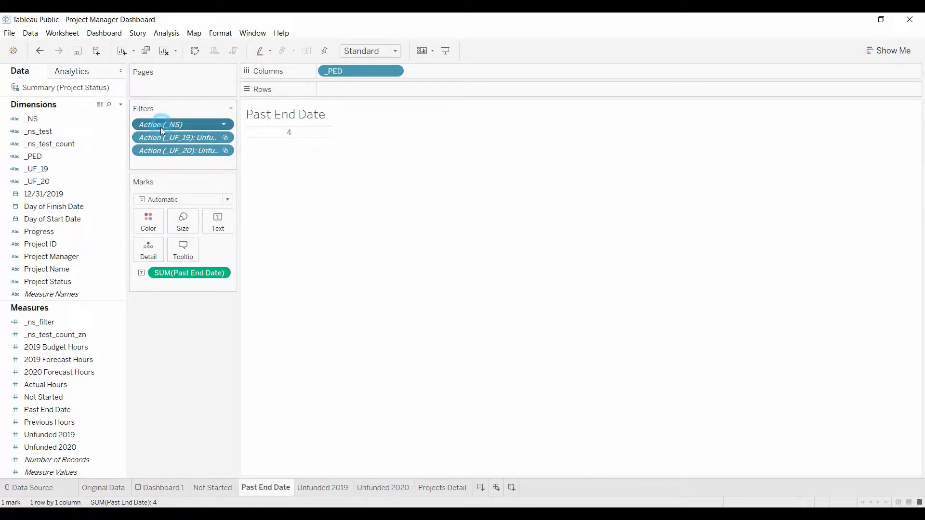
left_click_drag(161, 154, 174, 414)
left_click_drag(48, 281, 178, 125)
left_click(363, 200)
left_click(458, 413)
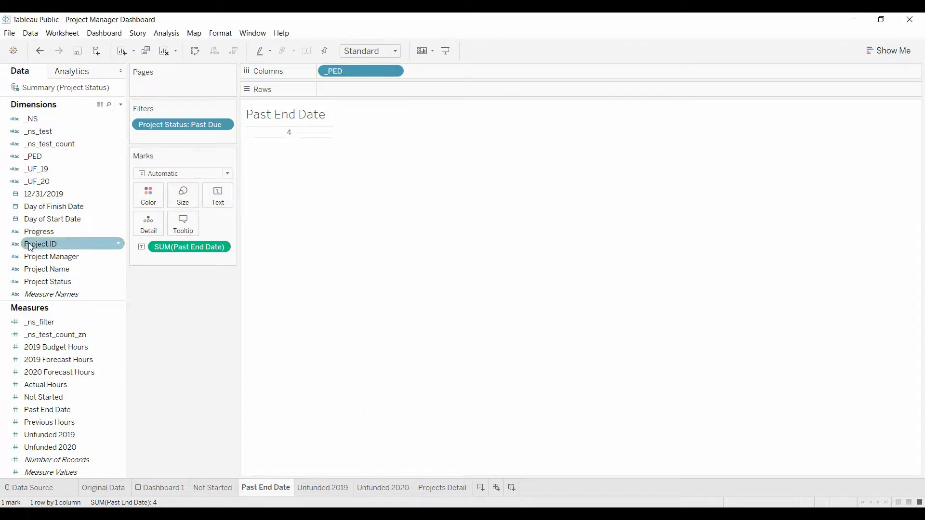
left_click_drag(40, 244, 185, 333)
right_click(189, 260)
mouse_move(221, 389)
left_click(275, 429)
On Unfunded 2019, delete the action filters, filter to Unfunded 2019, and count distinct Project IDs.
key("ctrl+Tab")
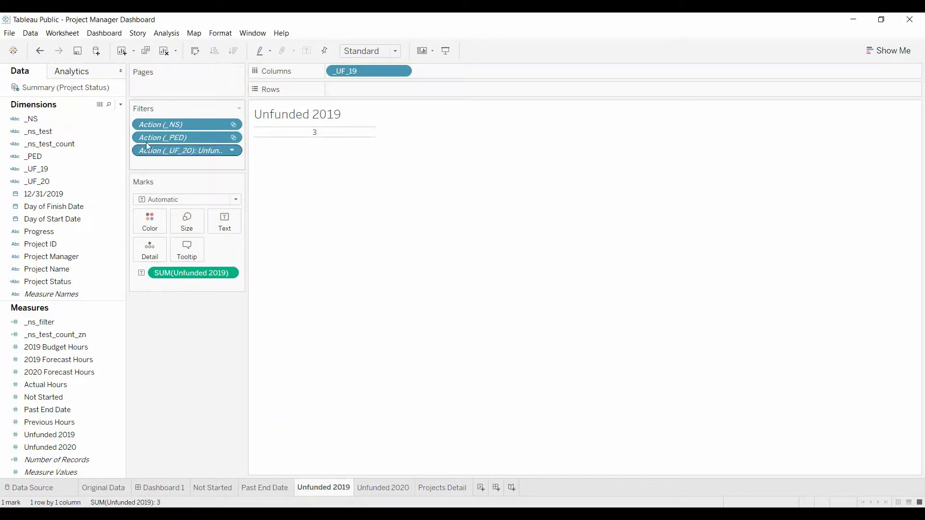
left_click(159, 124)
left_click(161, 151, "shift")
key("Delete")
left_click(56, 283)
left_click_drag(56, 283, 179, 124)
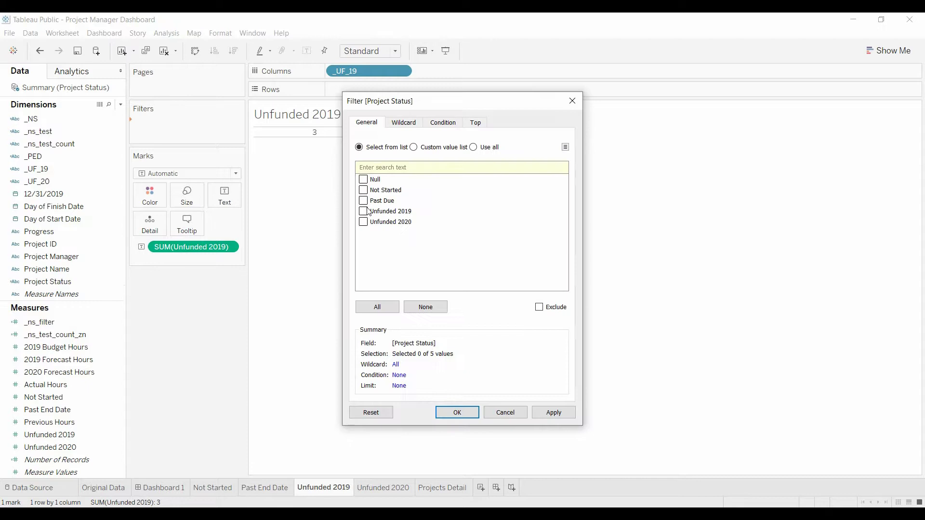
left_click(363, 211)
left_click(458, 413)
left_click_drag(53, 248, 232, 246)
right_click(231, 246)
mouse_move(182, 380)
left_click(275, 418)
On Unfunded 2020, delete the action filters, filter to Unfunded 2020, and count distinct Project IDs.
key("ctrl+Tab")
left_click(179, 126)
left_click(161, 151, "shift")
key("Delete")
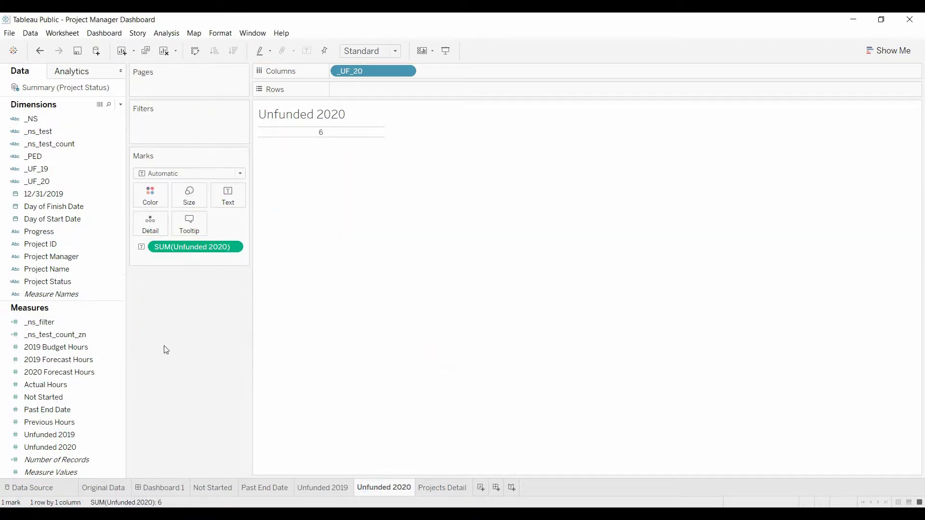
left_click(49, 282)
left_click_drag(48, 282, 178, 125)
left_click(364, 224)
left_click(457, 415)
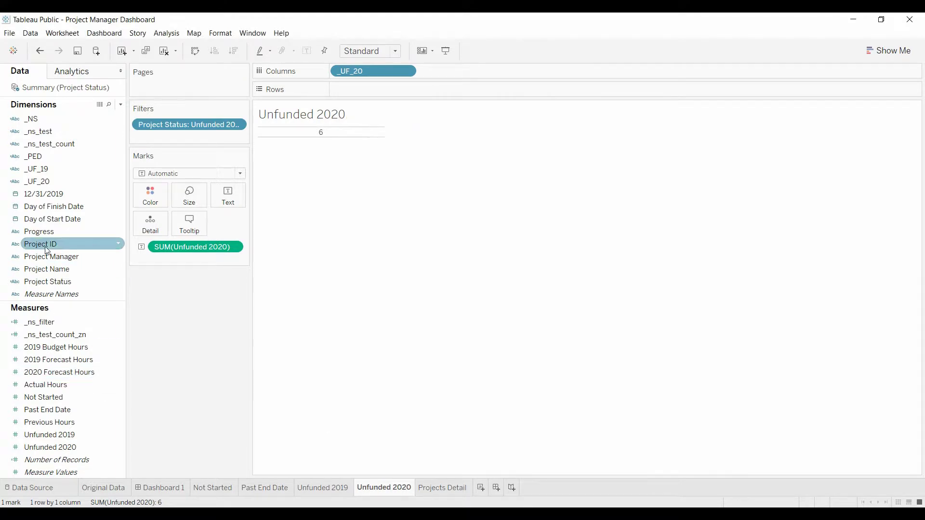
left_click_drag(46, 243, 175, 357)
right_click(153, 260)
mouse_move(186, 393)
left_click(296, 434)
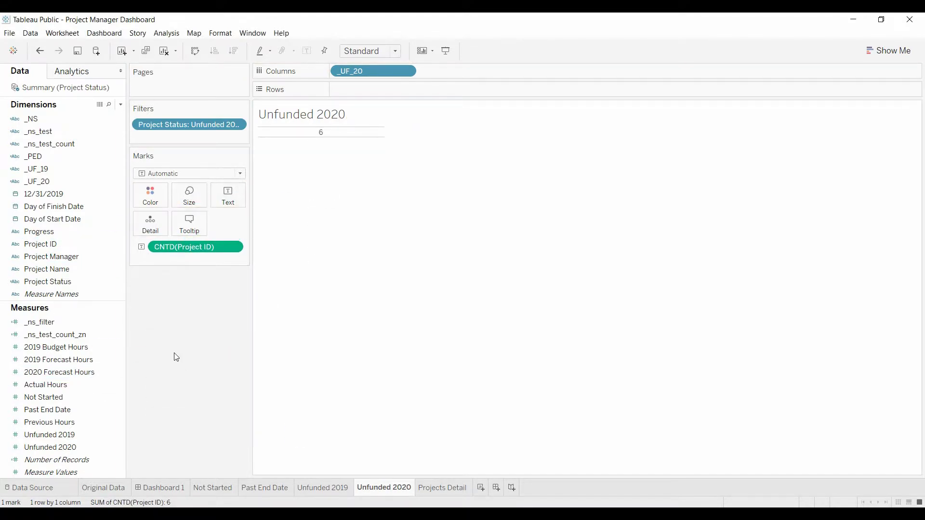
On Dashboard 1, select the Unfunded 2020 and Unfunded 2019 tiles and the Projects Detail table.
left_click(162, 487)
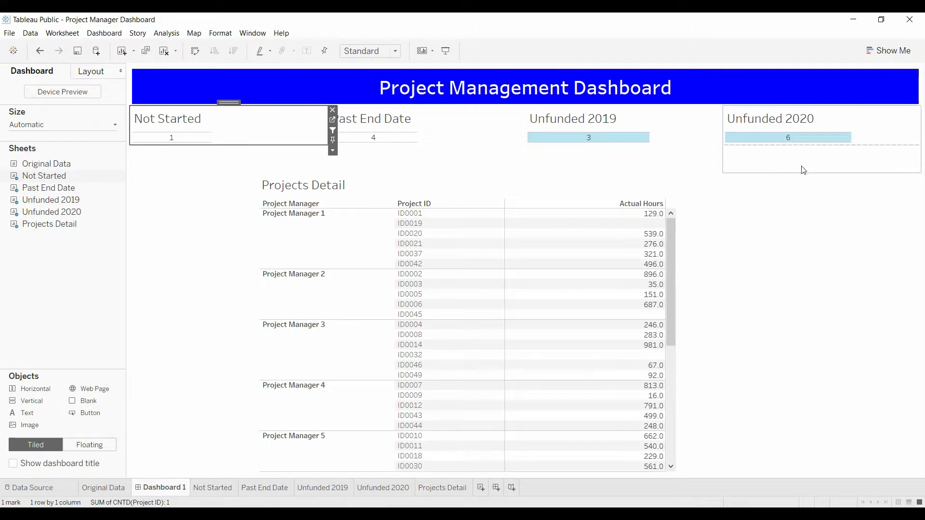
left_click(788, 140)
left_click(611, 143)
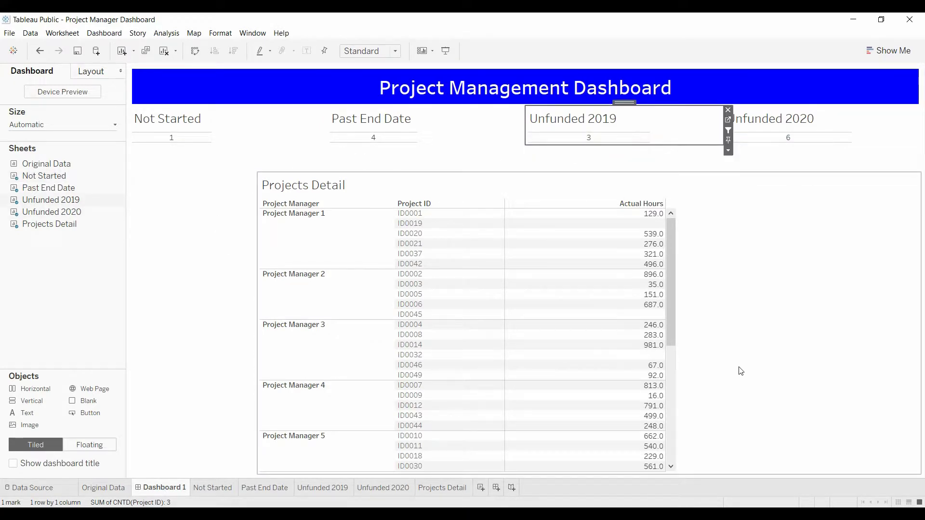
left_click(773, 277)
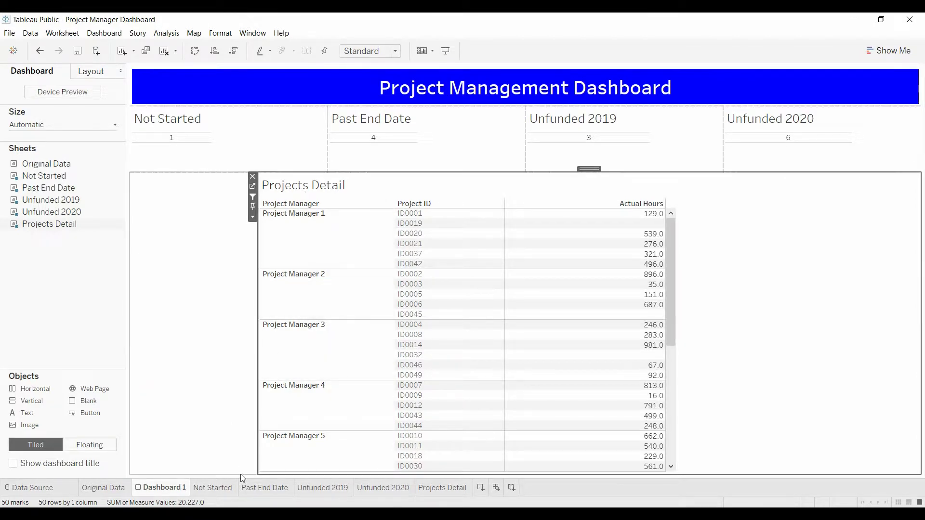
Add Project Status to the Projects Detail rows with its header hidden.
left_click(438, 488)
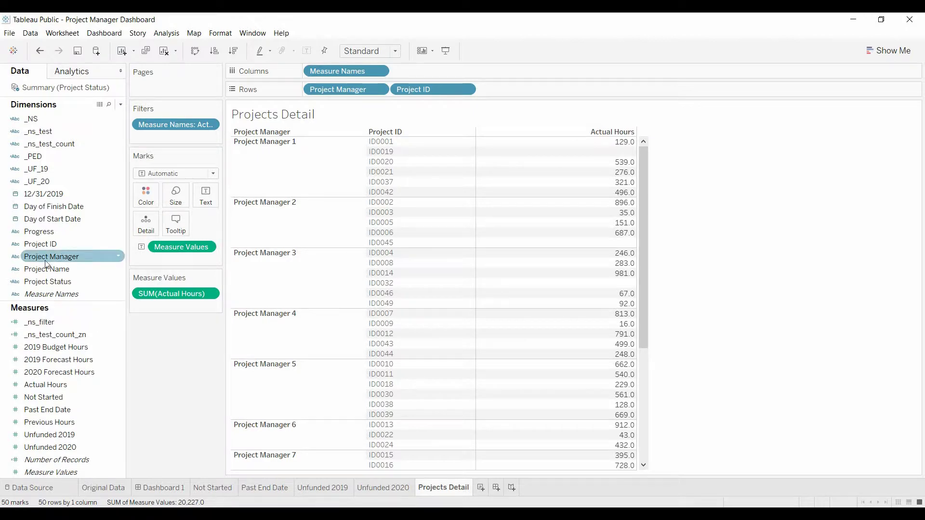
left_click_drag(76, 282, 501, 87)
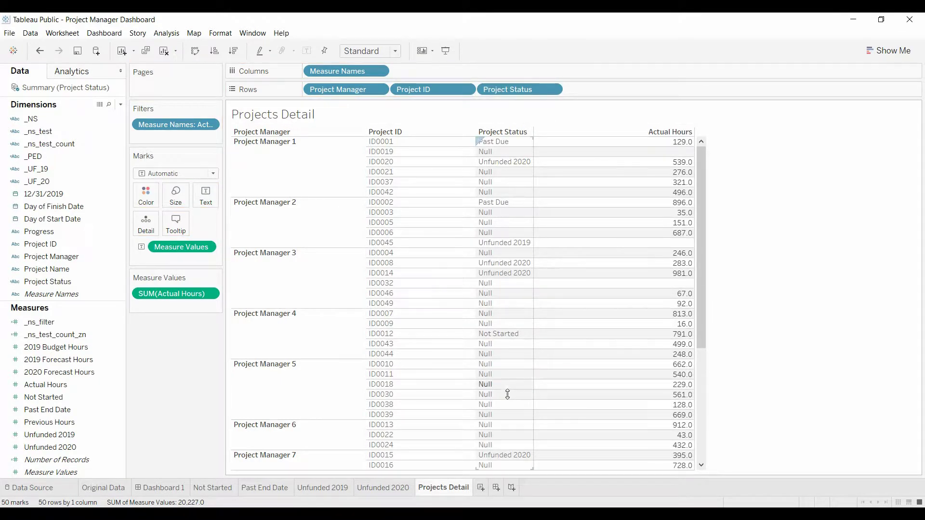
left_click(553, 91)
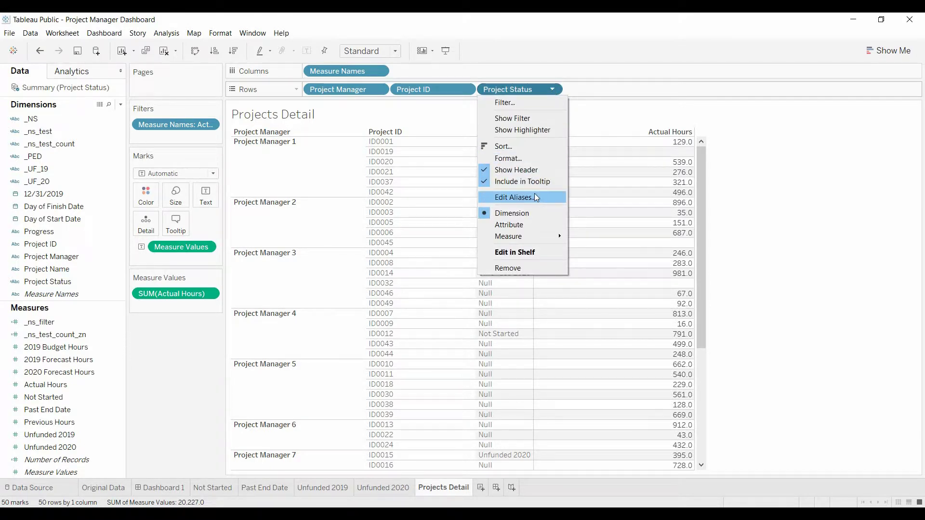
left_click(517, 171)
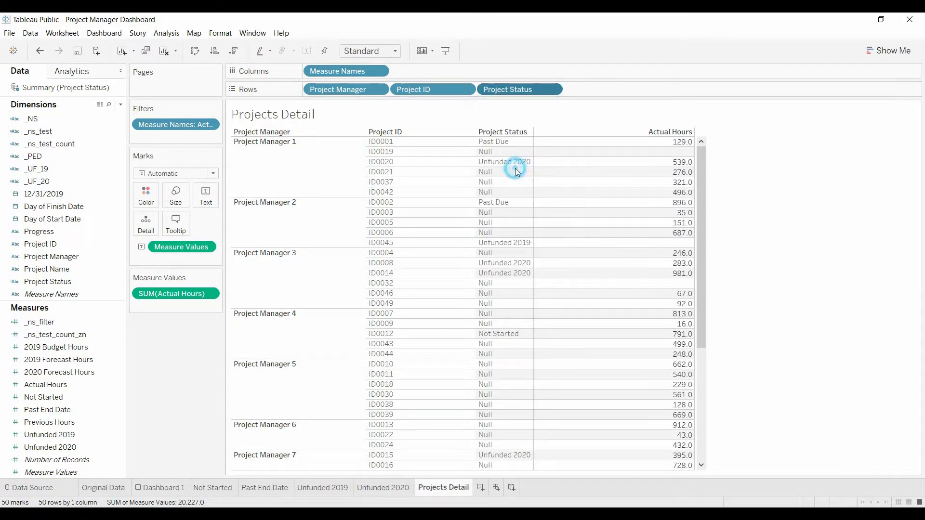
left_click(385, 489)
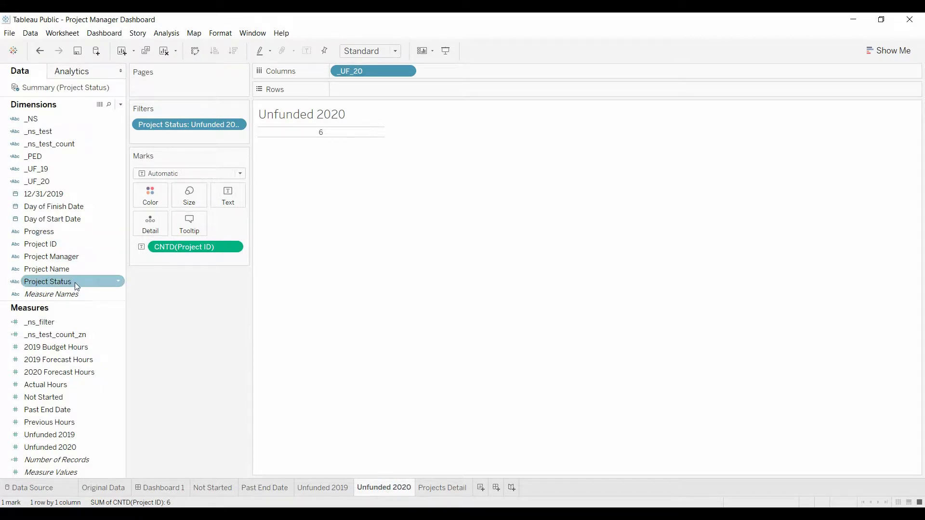
Add Project Status as a header-hidden row field on the Unfunded 2020 and Unfunded 2019 sheets.
left_click_drag(74, 283, 370, 96)
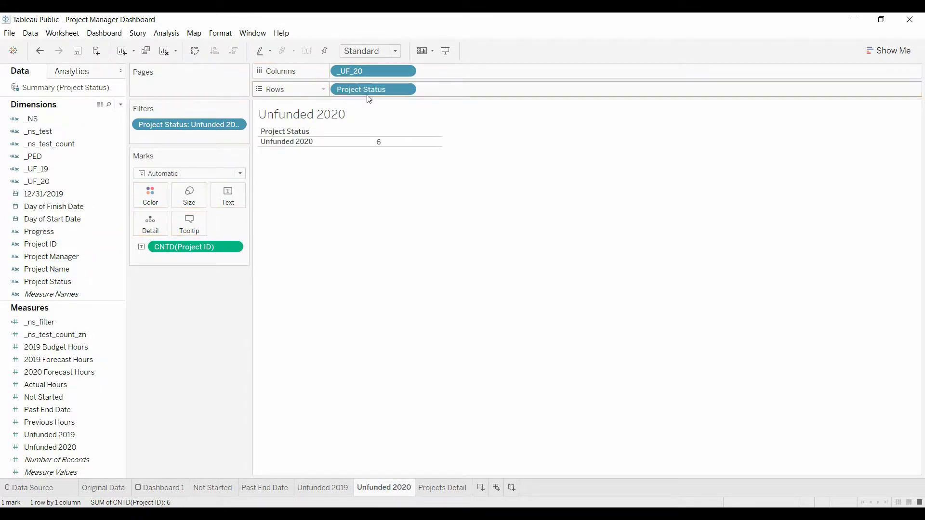
left_click(406, 88)
left_click(388, 172)
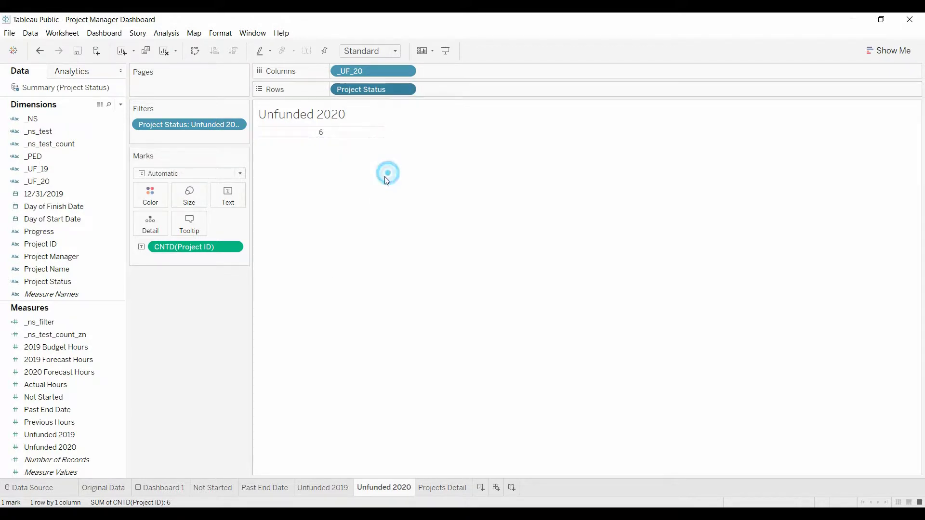
left_click(314, 487)
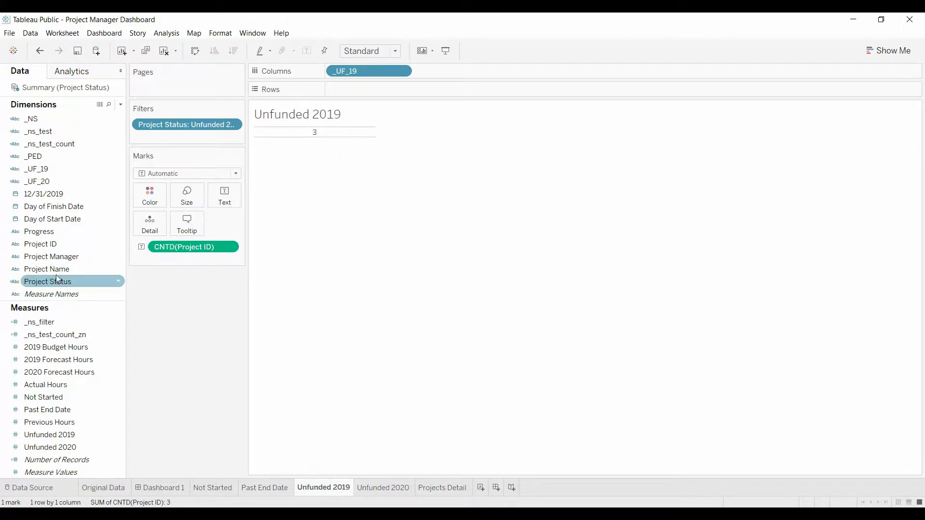
left_click_drag(56, 278, 350, 92)
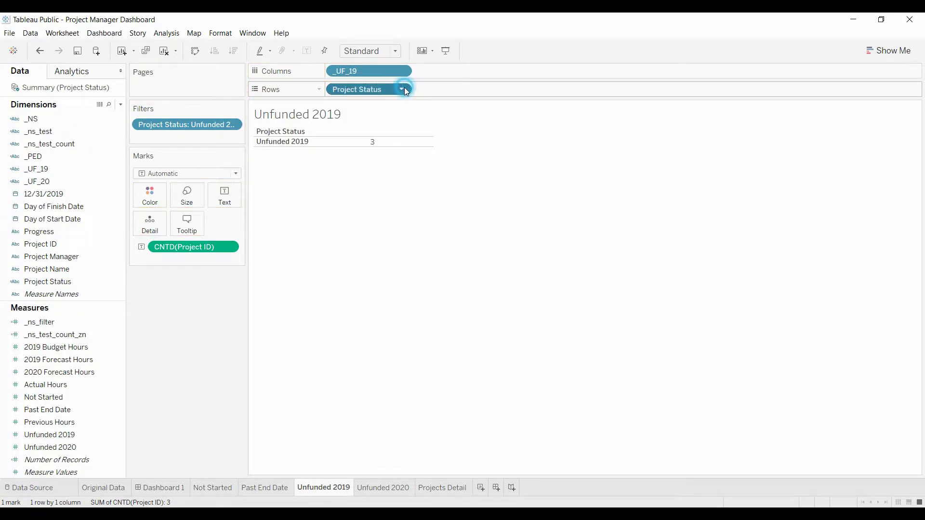
left_click(403, 89)
left_click(382, 170)
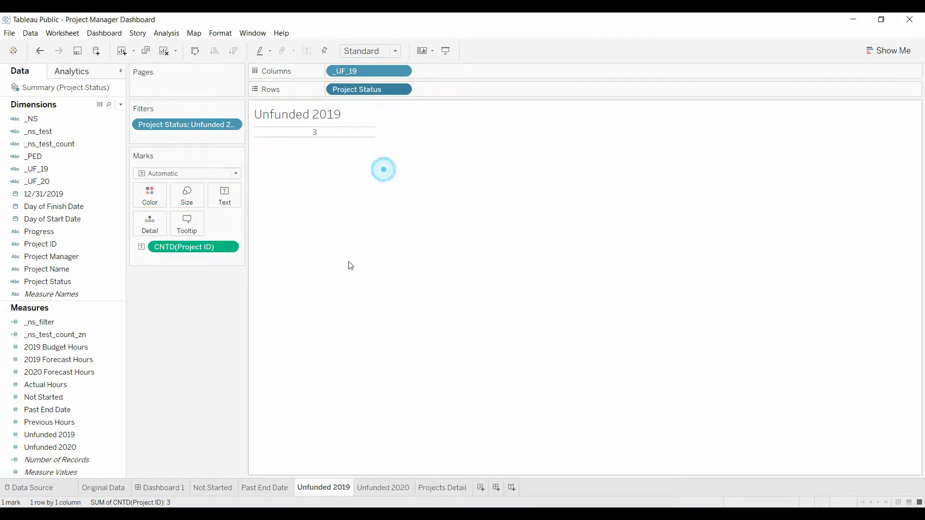
Add Project Status as a header-hidden row field on the Past End Date and Not Started sheets.
left_click(284, 487)
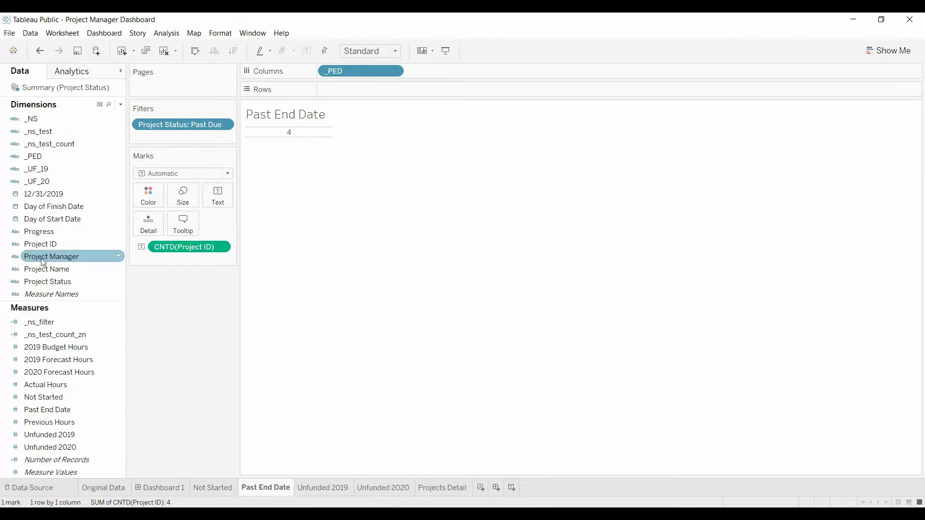
left_click_drag(53, 281, 365, 93)
left_click(393, 89)
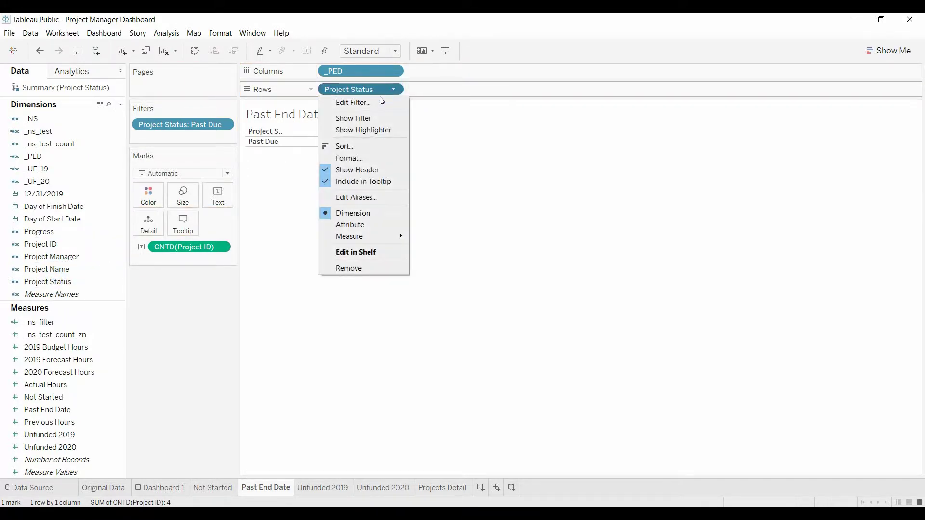
left_click(371, 169)
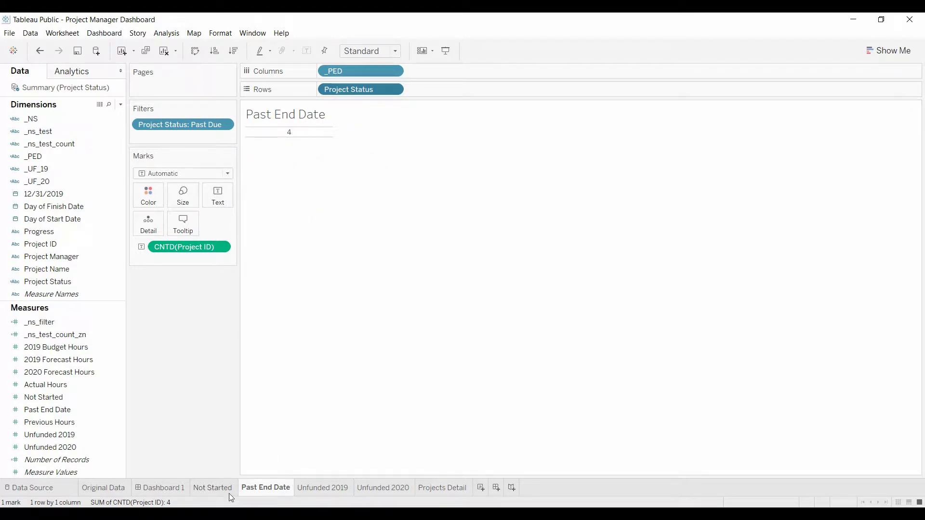
left_click(218, 489)
left_click_drag(51, 281, 373, 89)
left_click(400, 90)
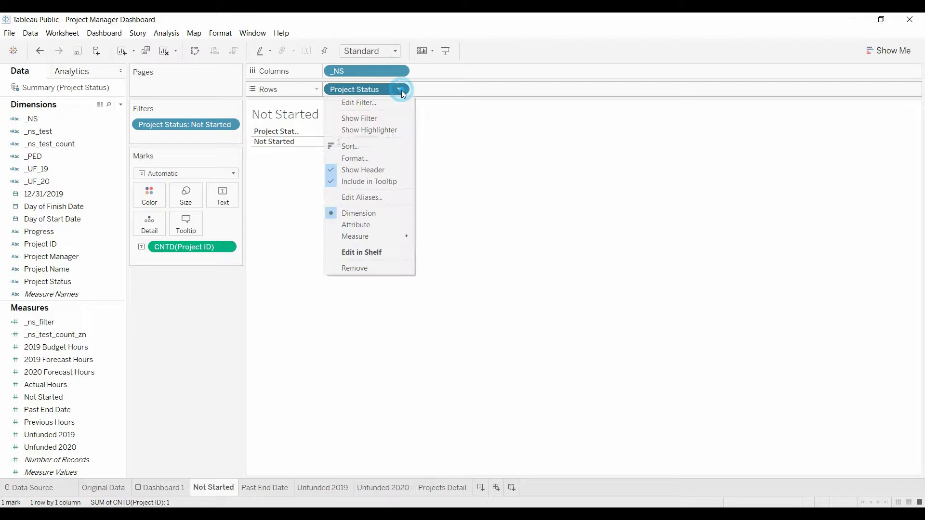
left_click(367, 169)
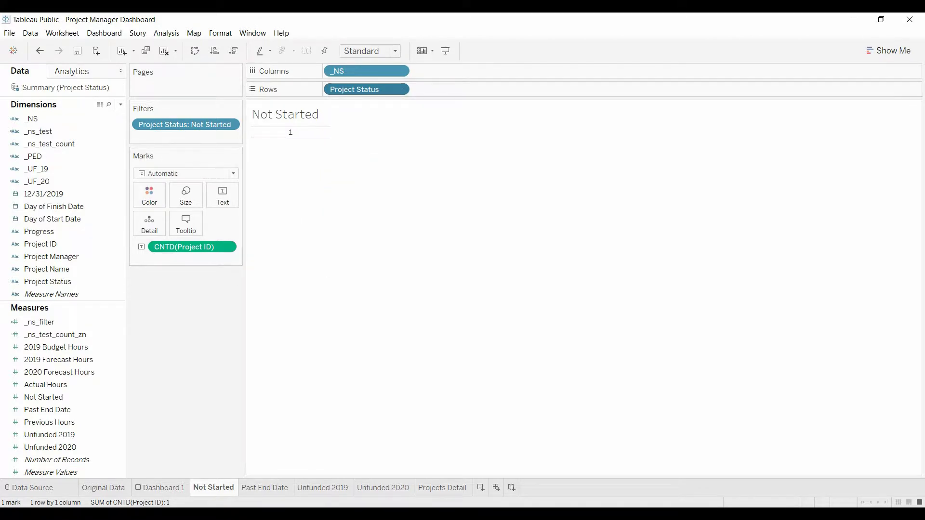
left_click(144, 490)
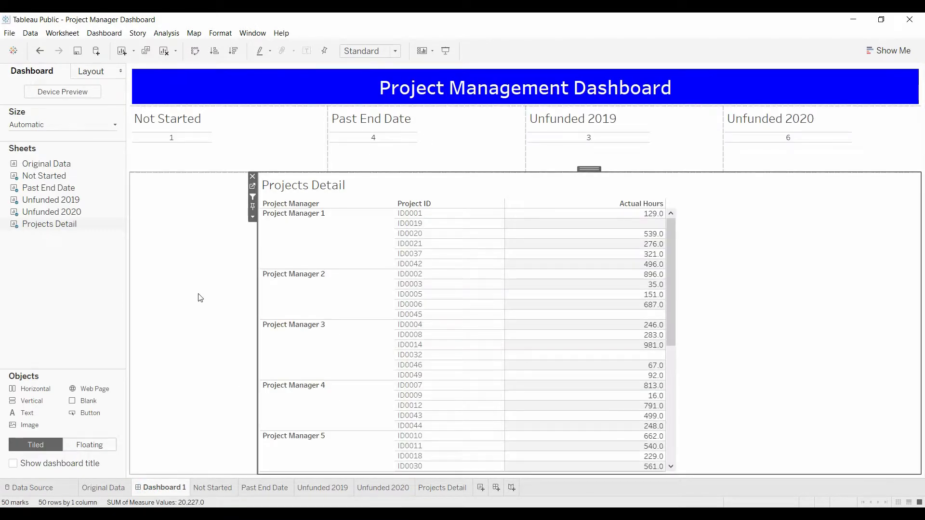
Test the dashboard by toggling the Not Started tile's filter on and off twice.
left_click(174, 139)
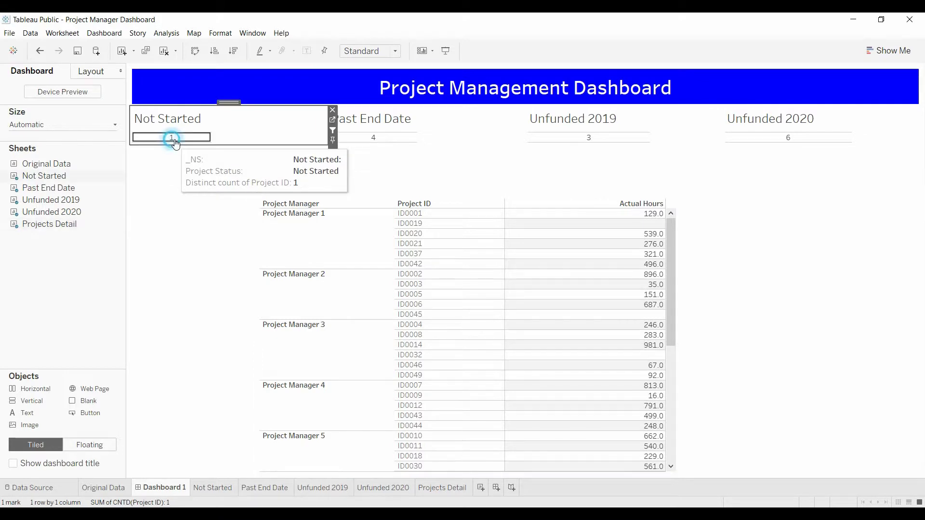
left_click(174, 141)
left_click(174, 141)
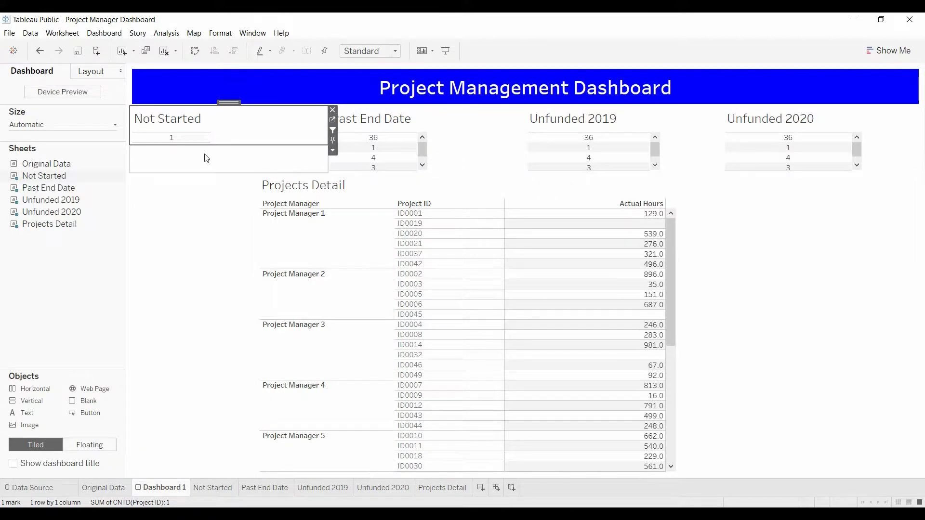
left_click(172, 139)
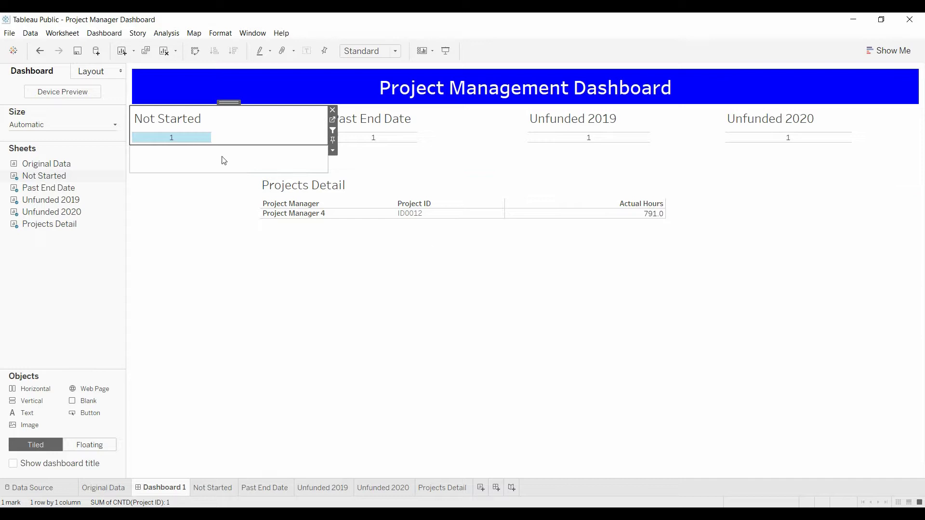
left_click(193, 140)
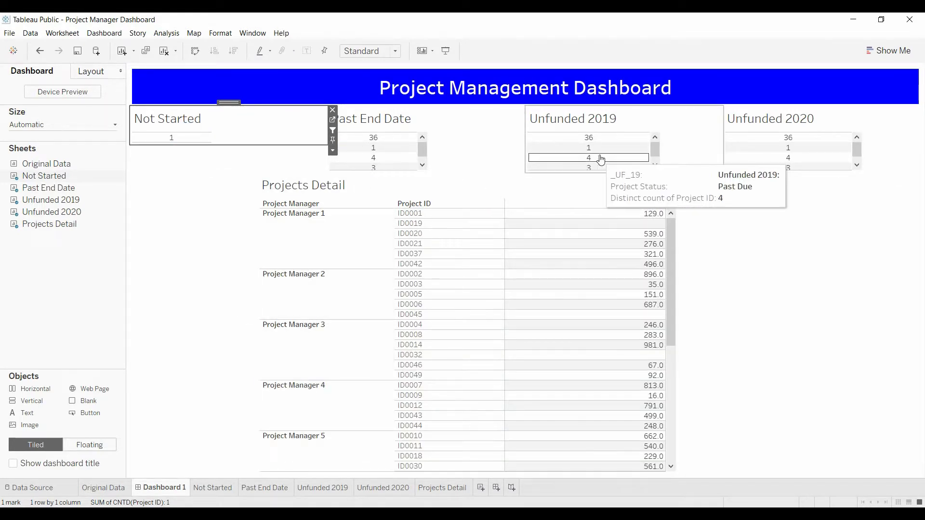
mouse_move(758, 159)
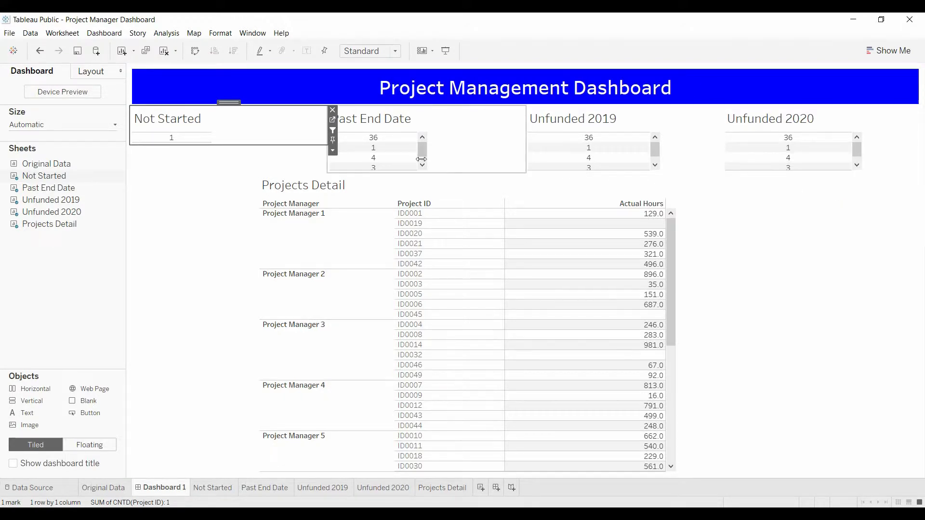
mouse_move(370, 161)
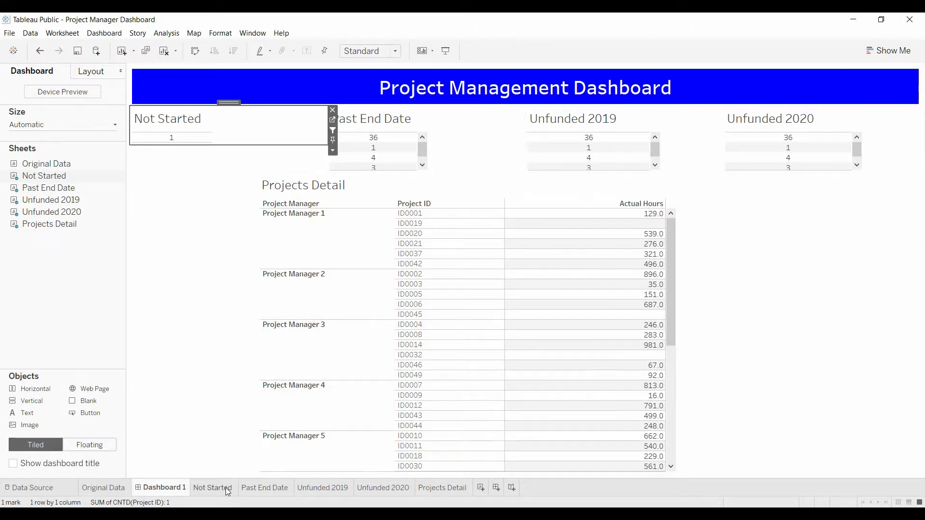
Remove the dashboard action filter from the Unfunded 2020 sheet and return to Dashboard 1.
left_click(260, 488)
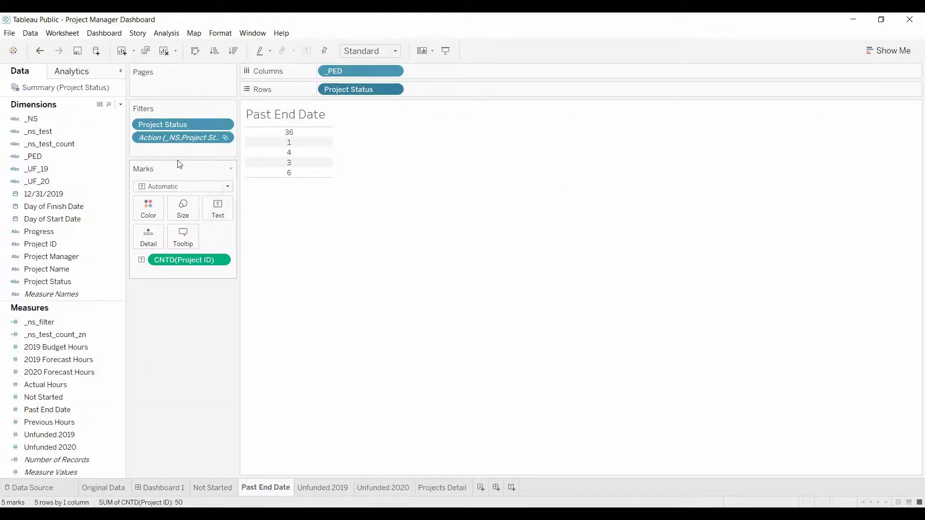
left_click(322, 487)
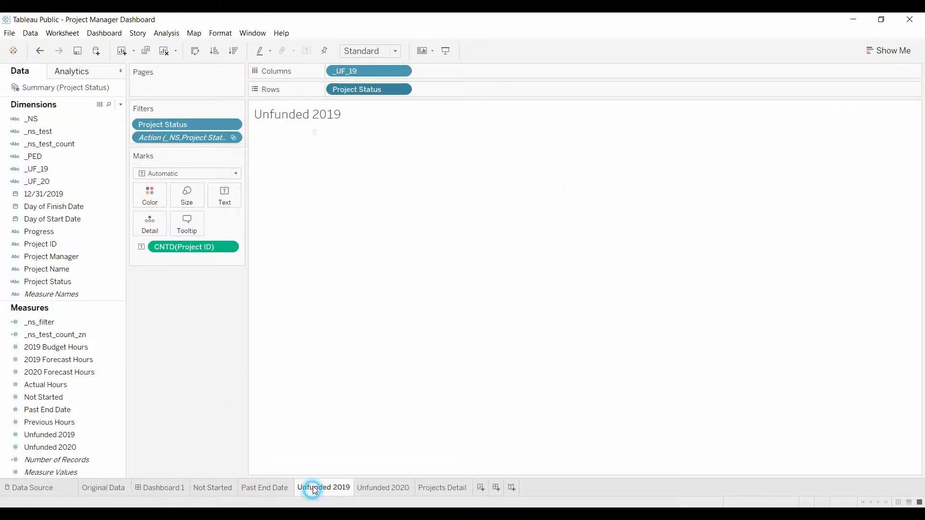
left_click(370, 486)
left_click_drag(199, 140, 288, 496)
left_click(160, 488)
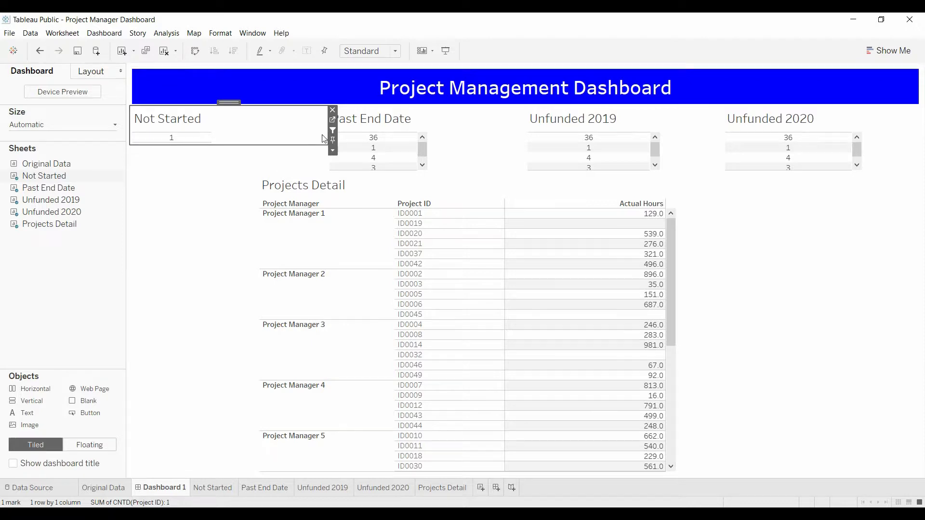
Turn the first generated filter action into a Not Started drill down targeting only Projects Detail.
left_click(103, 34)
left_click(121, 144)
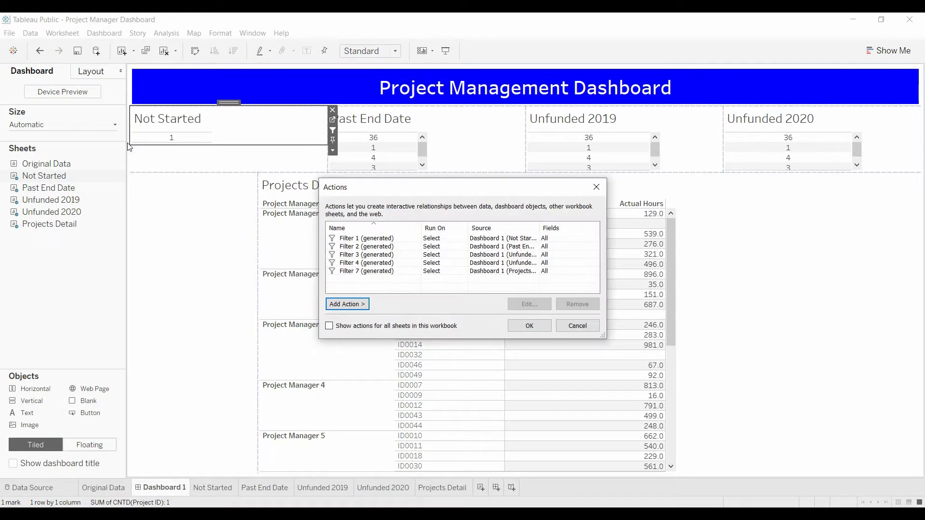
left_click(366, 239)
left_click(529, 304)
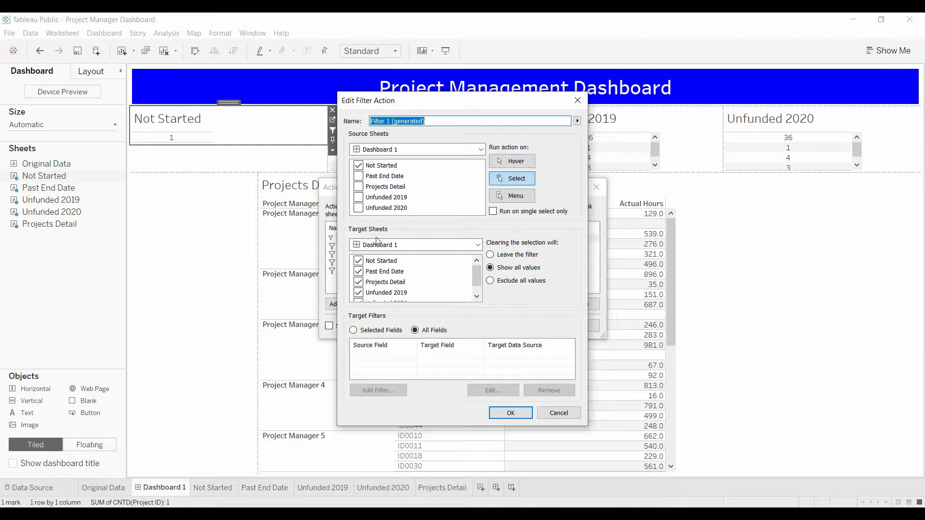
left_click(358, 261)
left_click(358, 271)
left_click(358, 282)
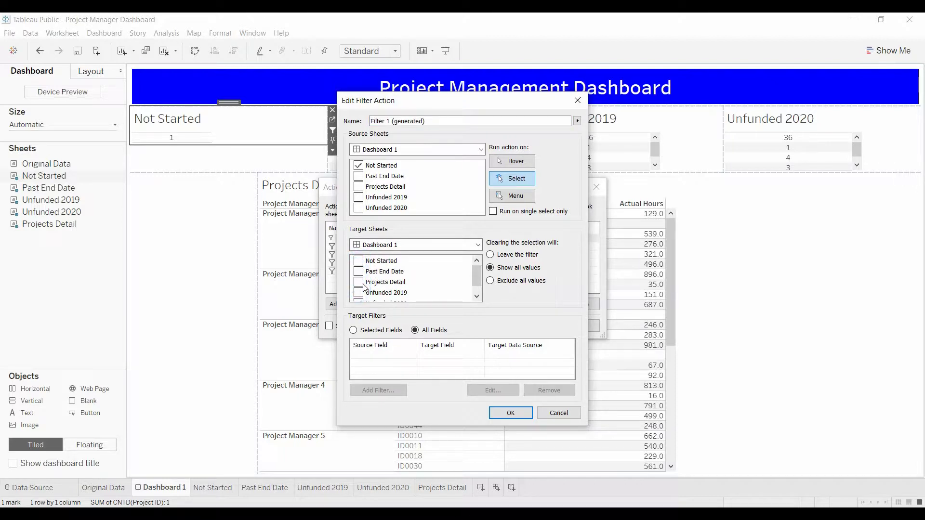
left_click(359, 282)
scroll(477, 279, "down", 1)
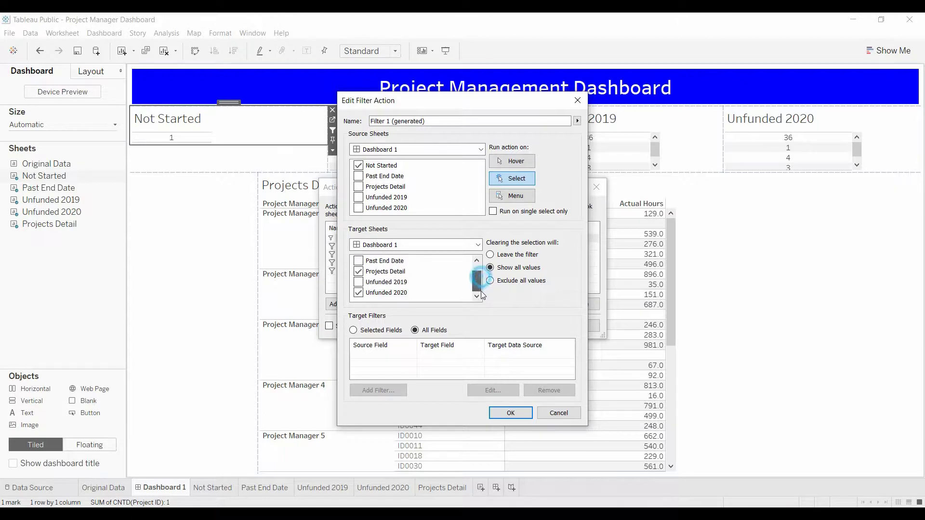
left_click(386, 294)
left_click(358, 292)
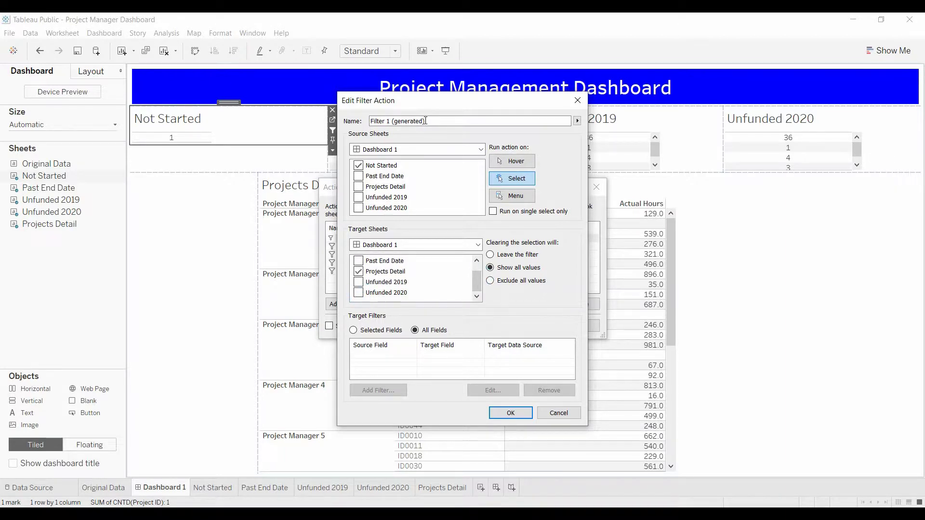
left_click_drag(437, 121, 339, 126)
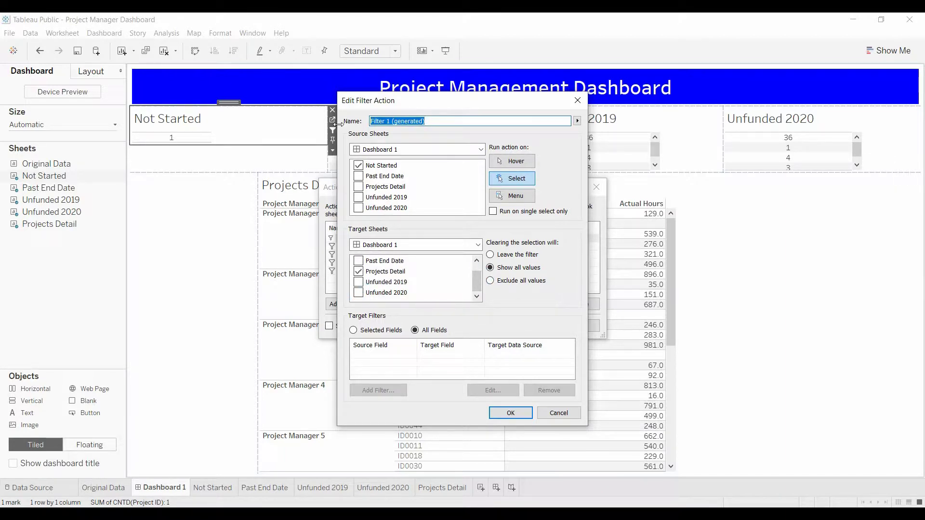
type("Not Started drill down")
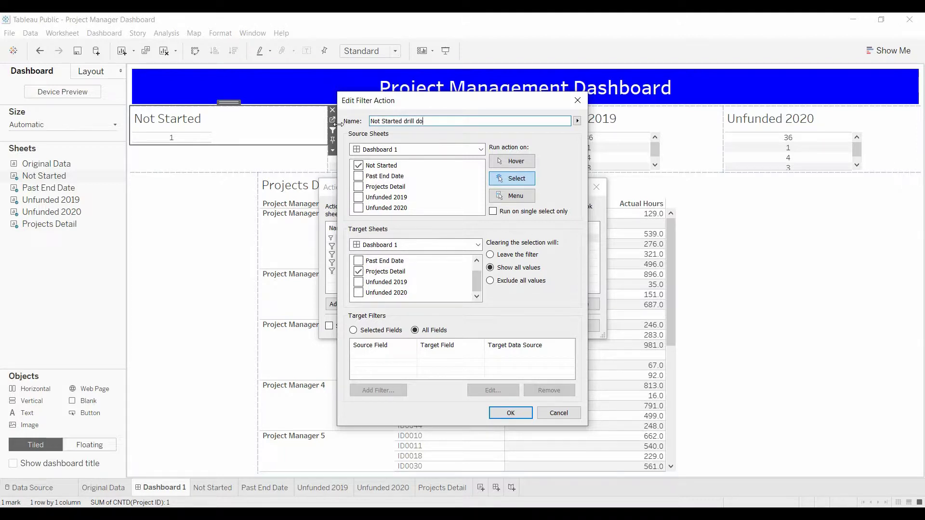
left_click(510, 413)
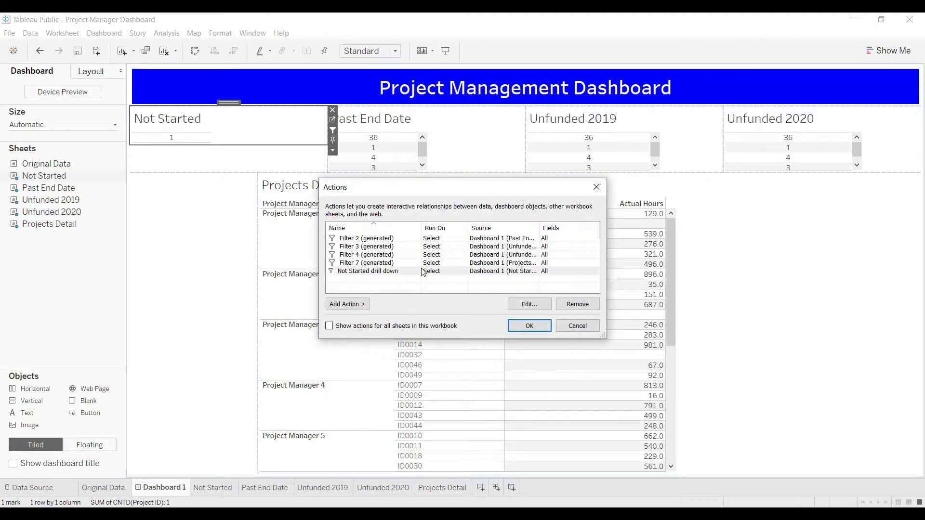
Rename the Filter 2 generated action to 'Past Due Drill down' and save it.
left_click(389, 238)
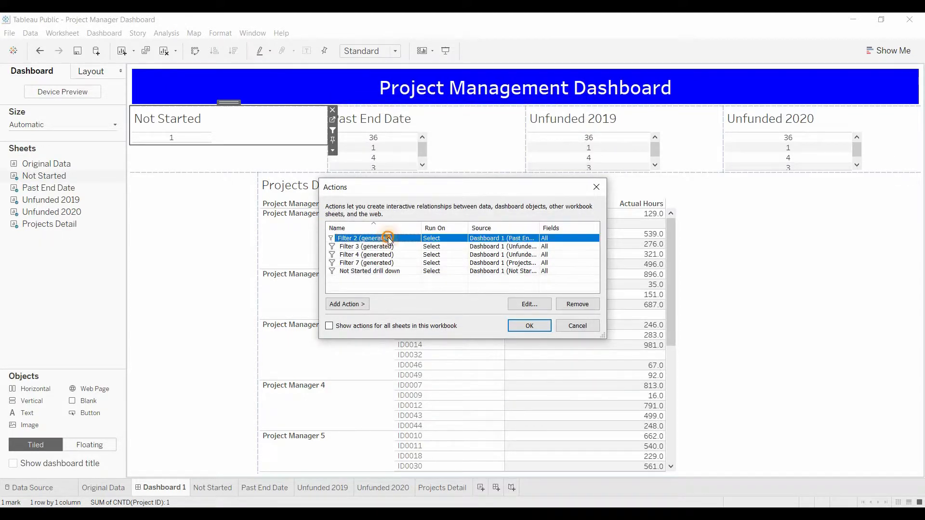
left_click(529, 304)
type("Pas")
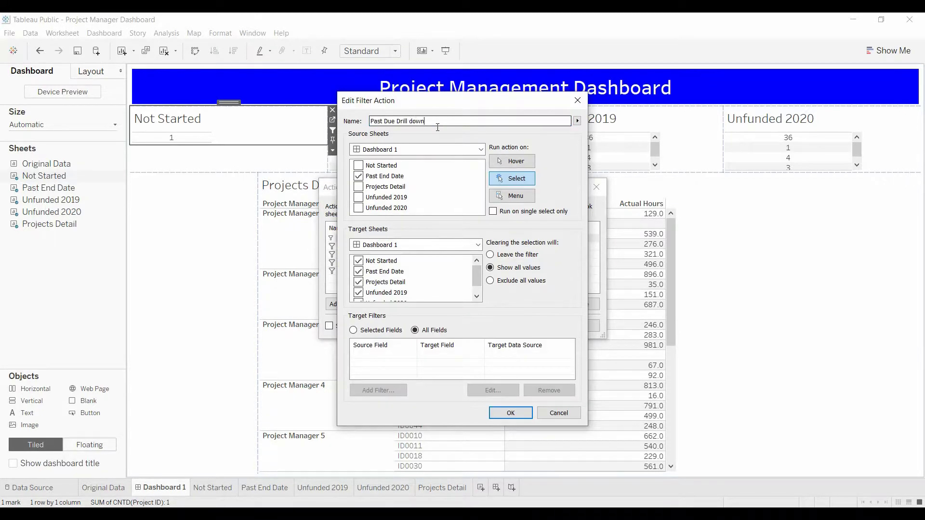
type("t Due Drill down")
left_click(511, 413)
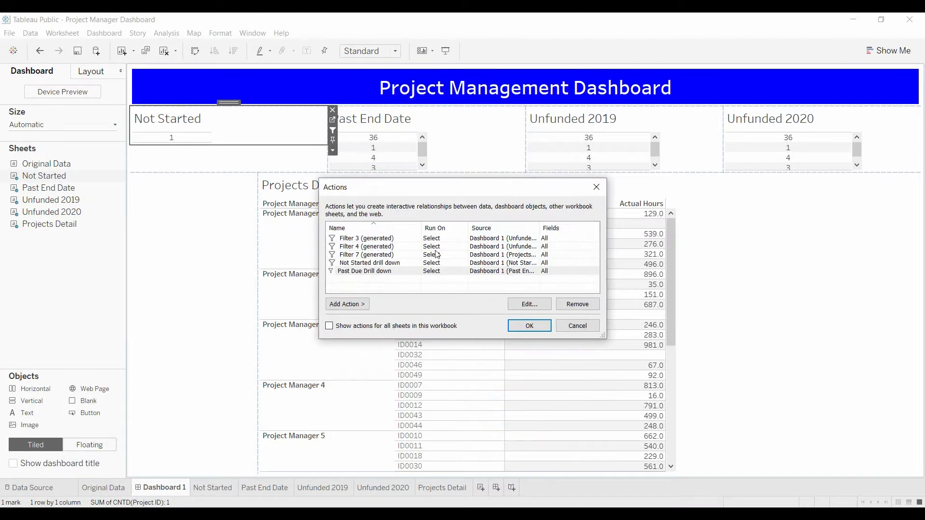
Make Filter 3 an Unfunded 2019 drill down that filters only Projects Detail.
double_click(378, 239)
left_click(358, 261)
left_click(358, 272)
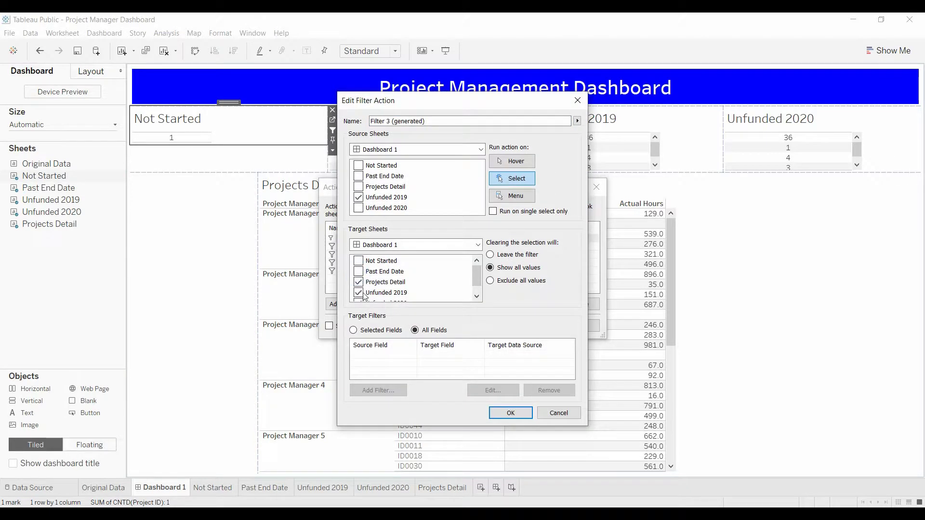
left_click(358, 292)
scroll(414, 279, "down", 1)
left_click(358, 293)
triple_click(419, 121)
type("Unfunded 2019 drill down")
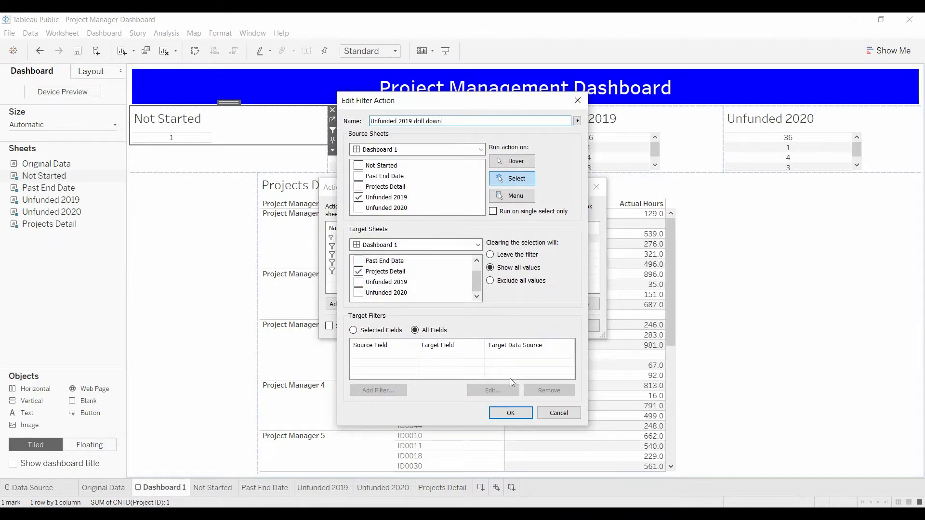
left_click(511, 413)
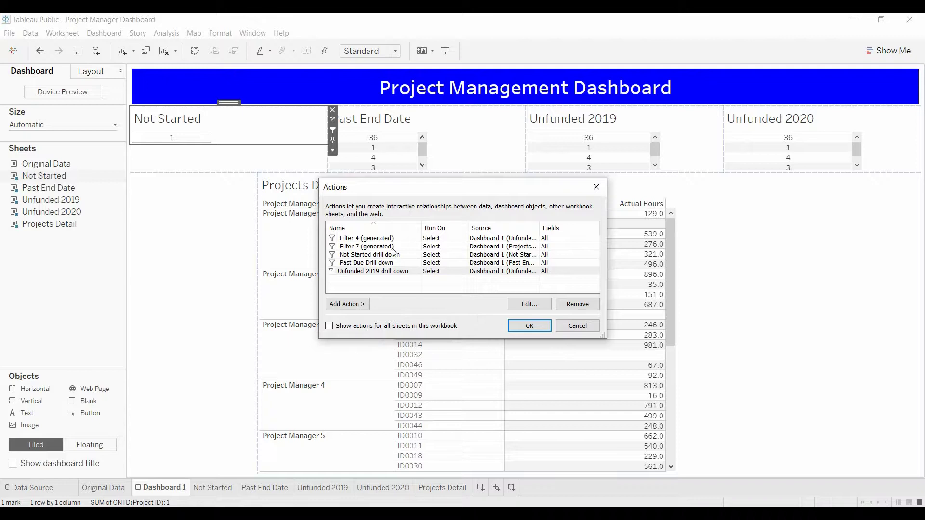
Rename Filter 4 to an Unfunded 2020 action with only Projects Detail as target.
double_click(381, 238)
type("Unfunded 2020")
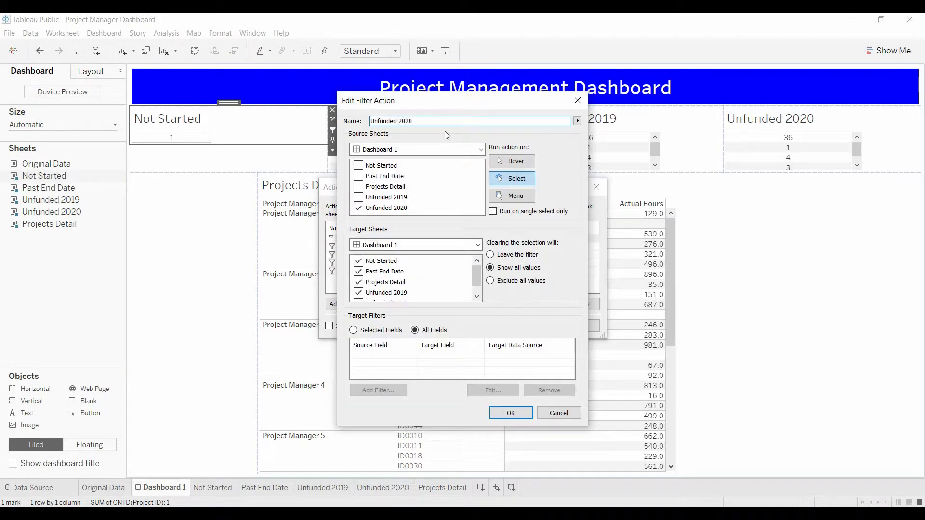
left_click(359, 264)
scroll(415, 280, "down", 1)
left_click(361, 281)
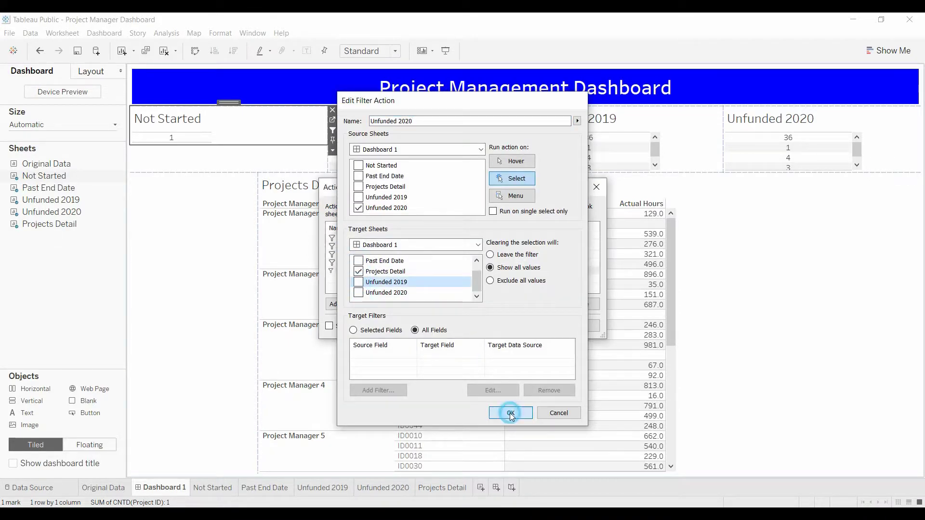
left_click(511, 413)
Delete the generated Filter 7 action and confirm the actions list.
left_click(335, 239)
left_click(529, 304)
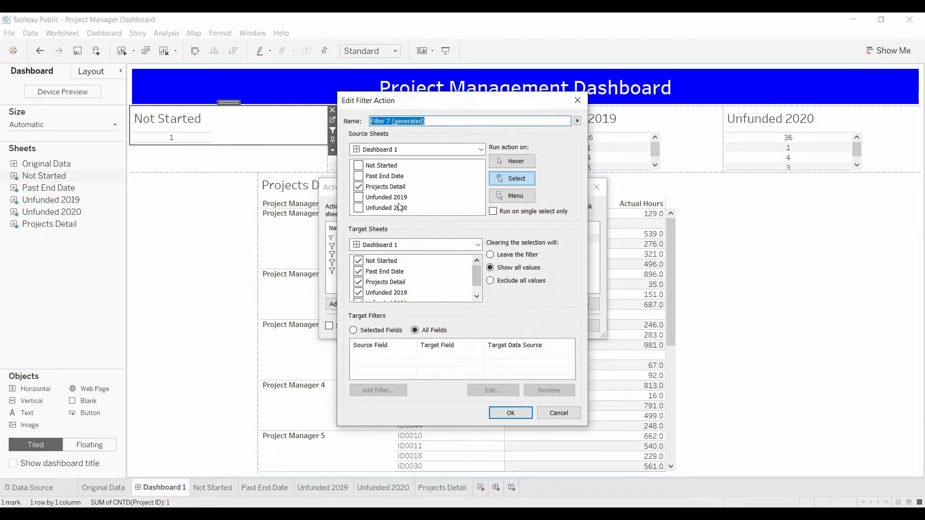
left_click(558, 413)
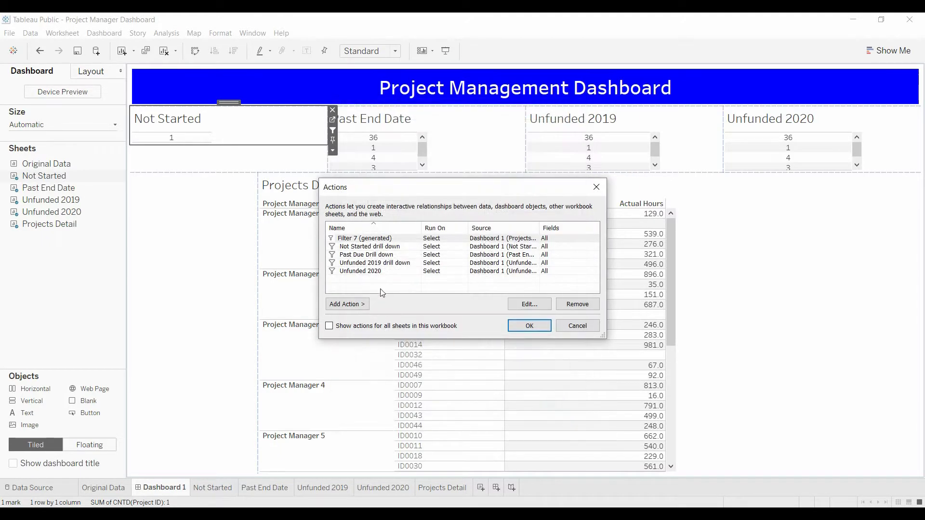
left_click(583, 305)
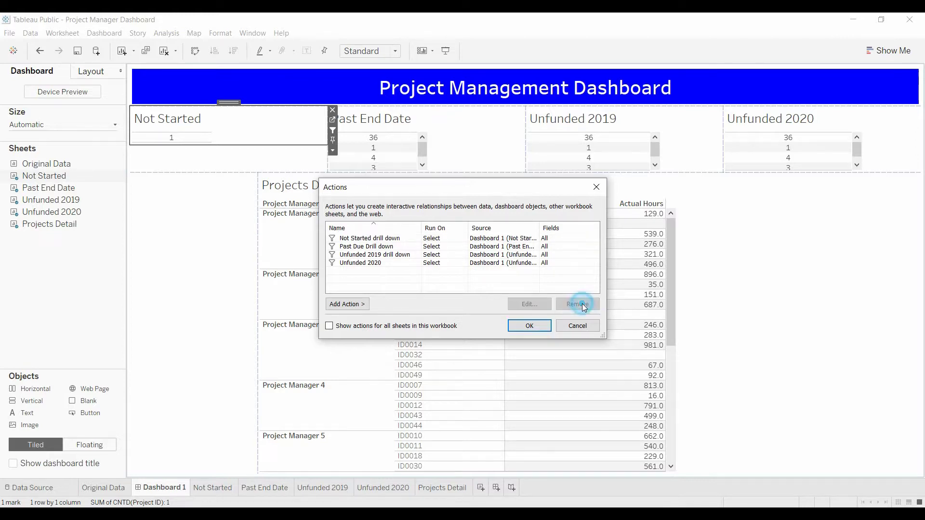
left_click(531, 327)
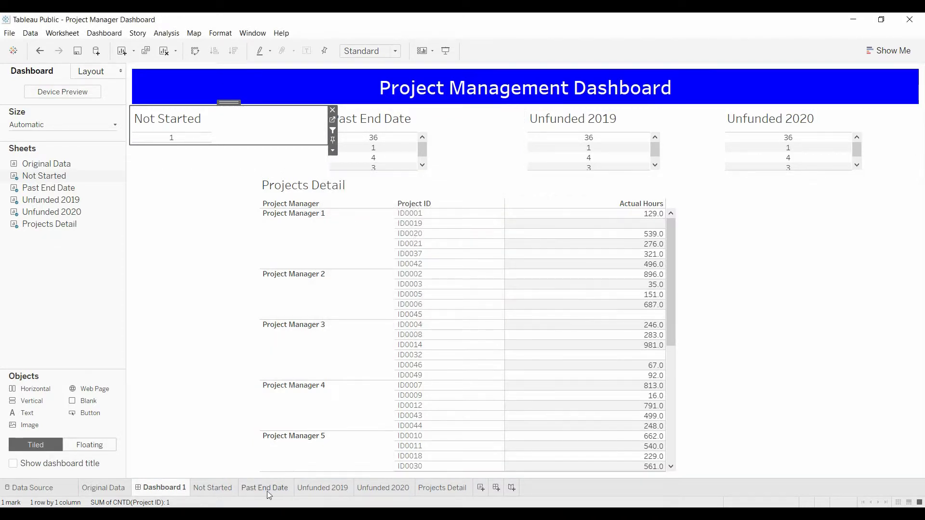
Filter the Unfunded 2020 sheet's Project Status to Unfunded 2020 only.
left_click(212, 490)
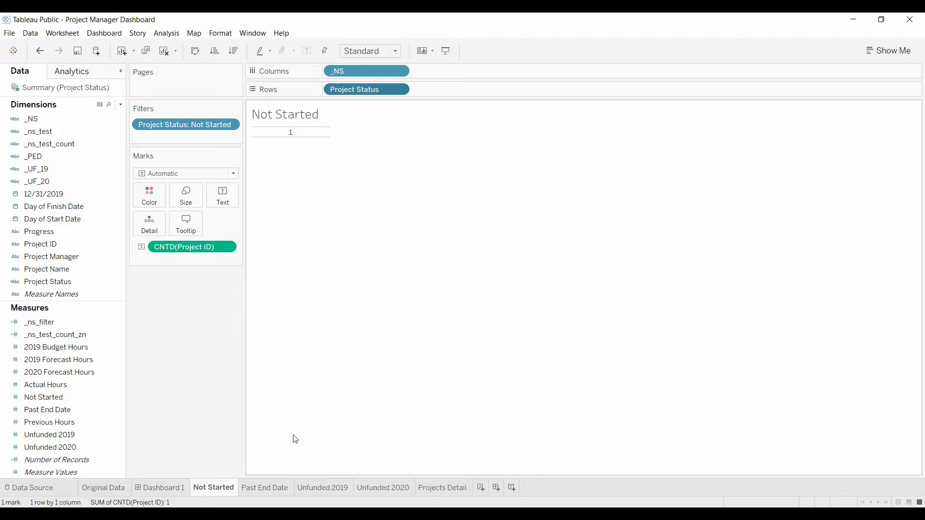
left_click(272, 494)
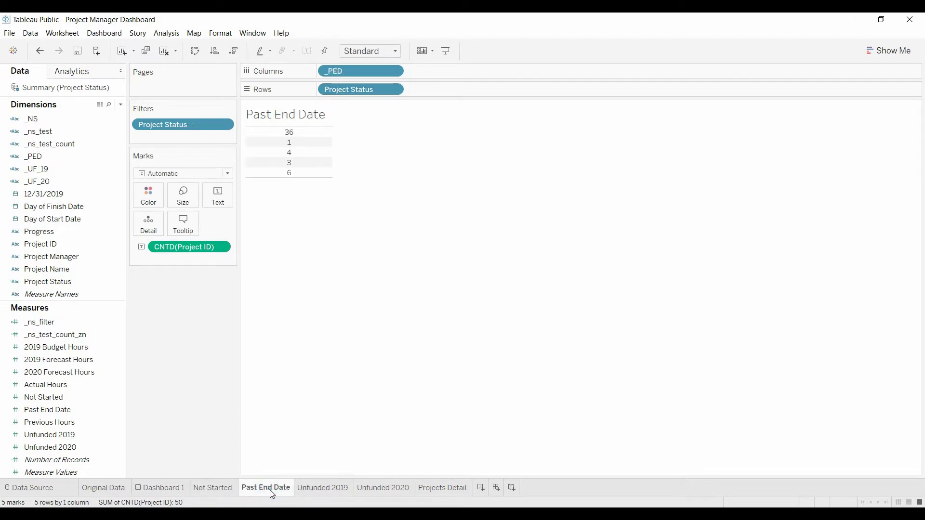
left_click(325, 490)
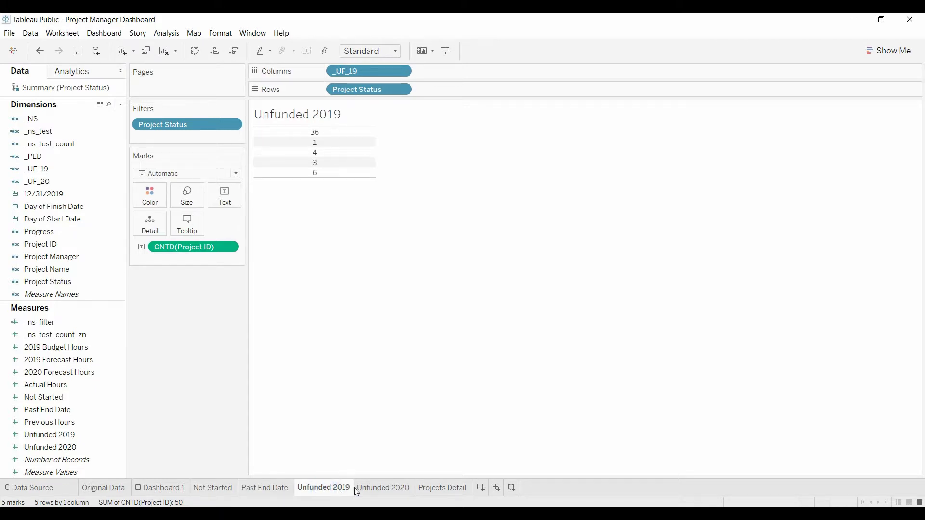
left_click(385, 490)
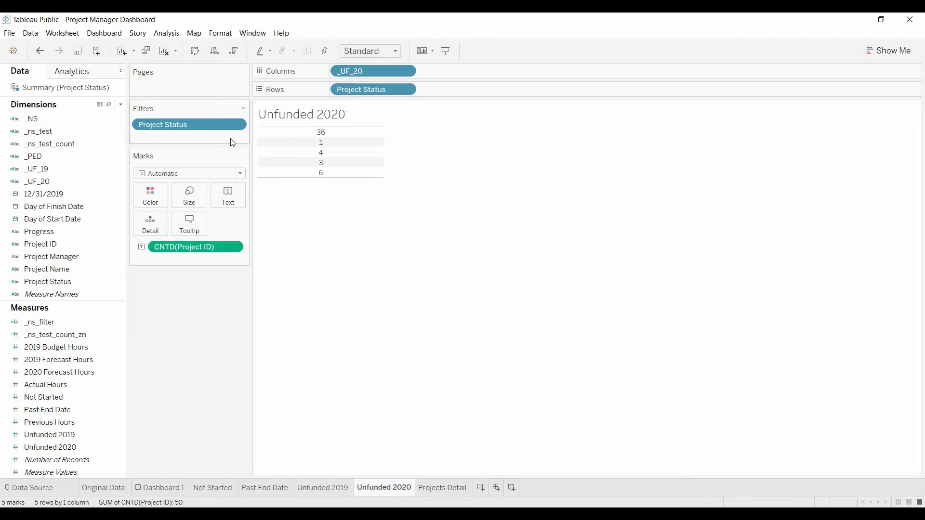
left_click(238, 125)
left_click(218, 138)
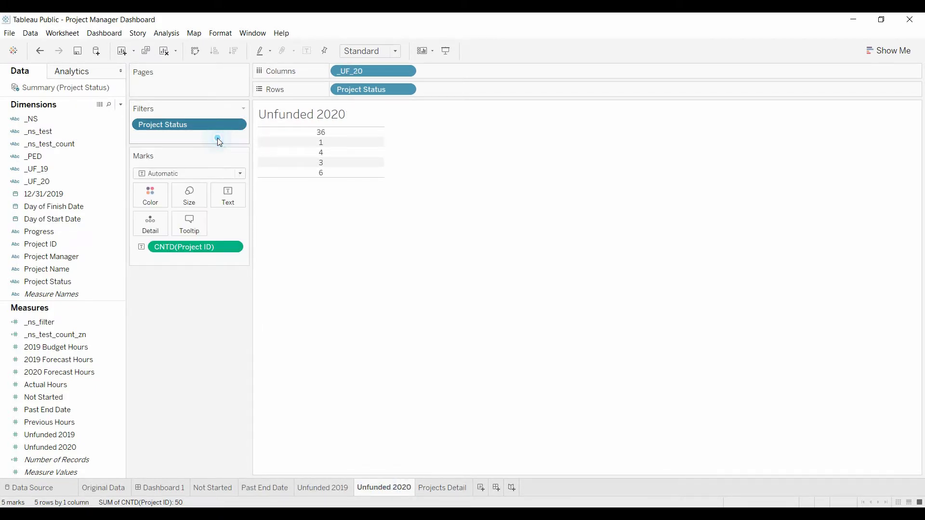
left_click(389, 146)
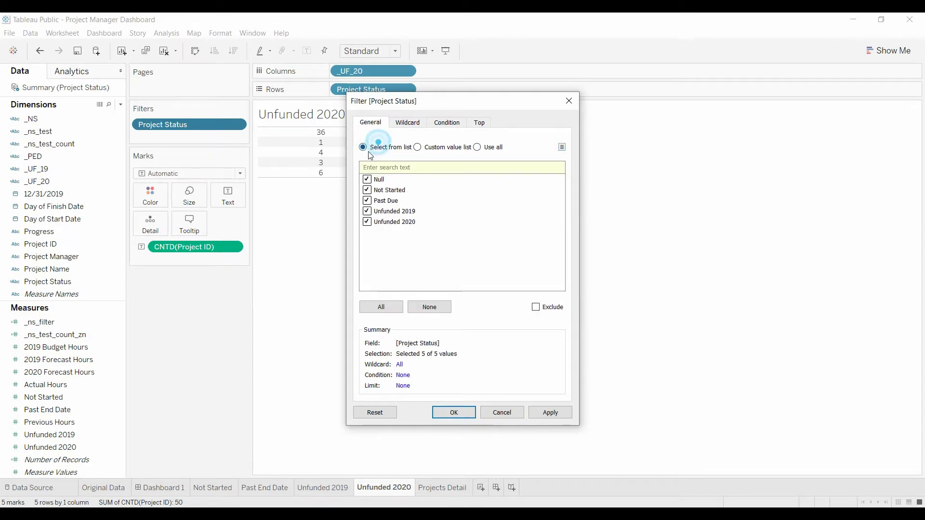
left_click(368, 180)
left_click(369, 190)
left_click(368, 201)
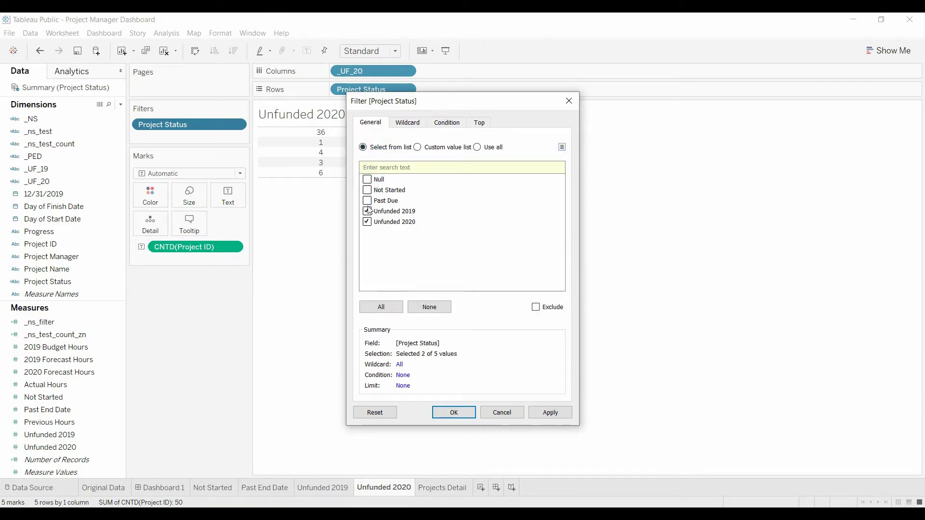
left_click(369, 212)
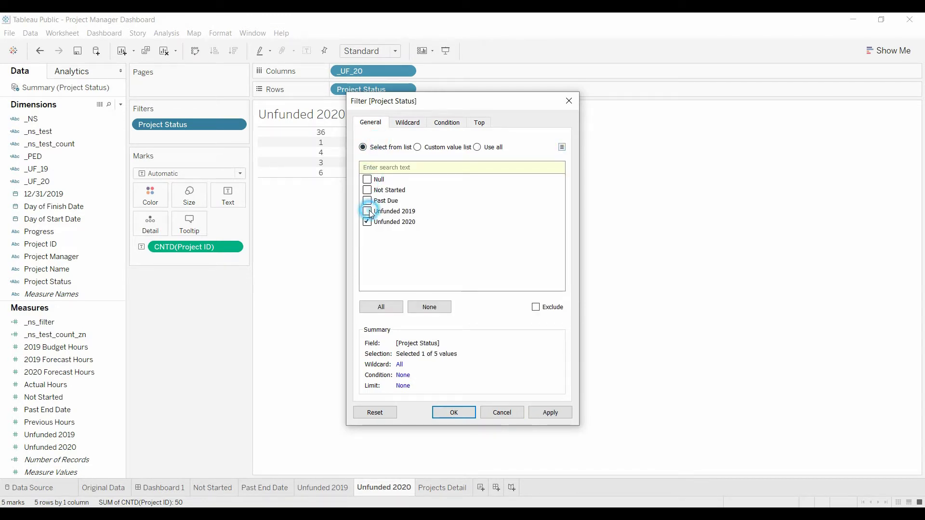
left_click(458, 413)
Filter the Unfunded 2019 sheet's Project Status to Unfunded 2019 only.
left_click(328, 487)
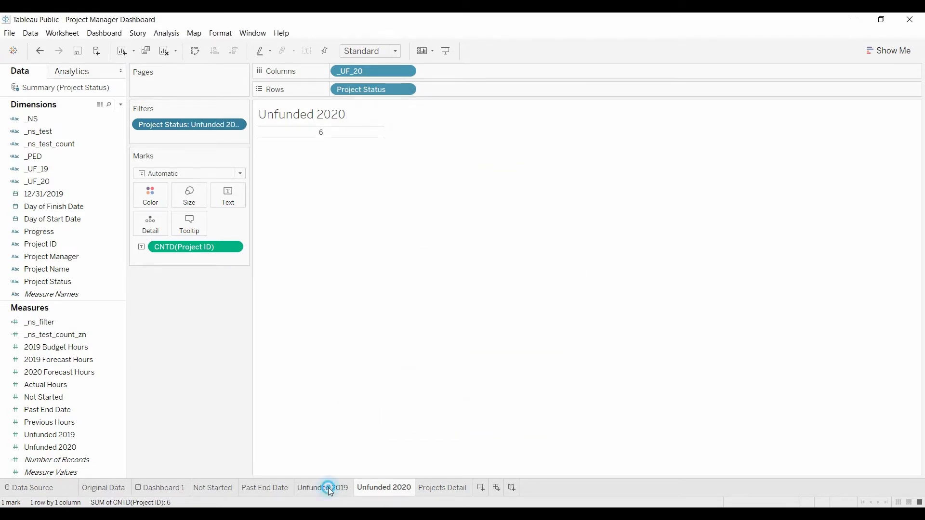
left_click(232, 125)
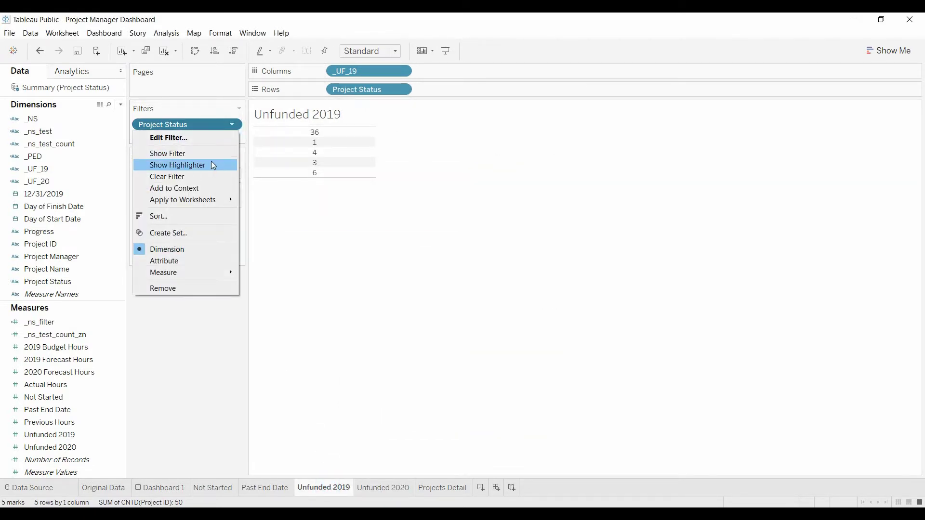
left_click(192, 140)
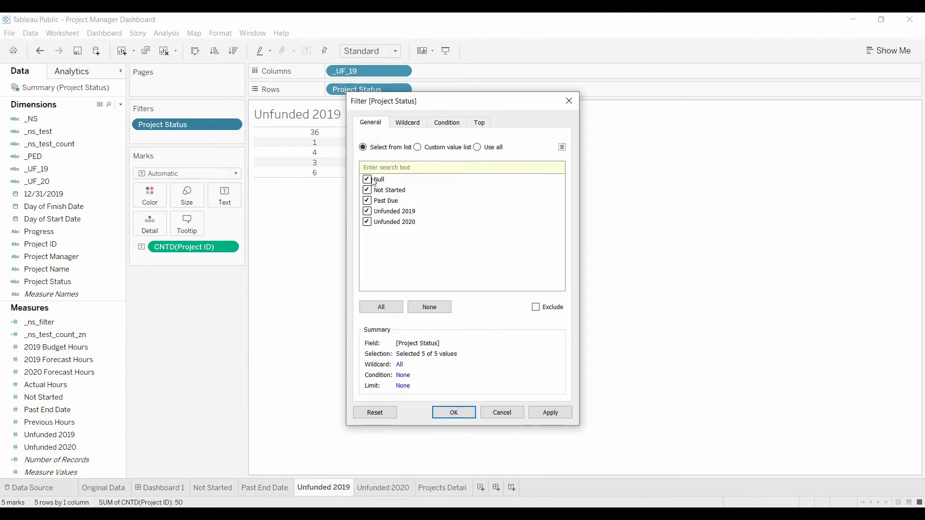
left_click(367, 179)
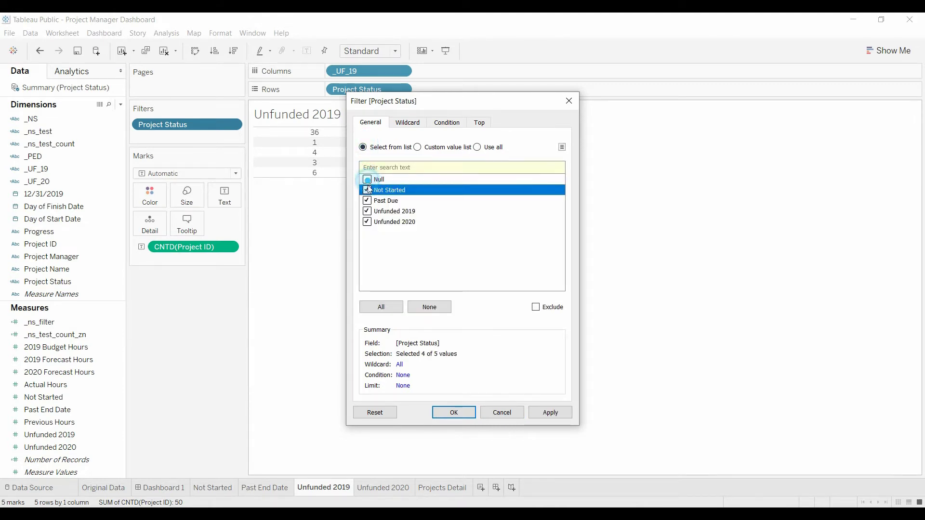
left_click(367, 190)
left_click(367, 201)
left_click(367, 222)
left_click(455, 412)
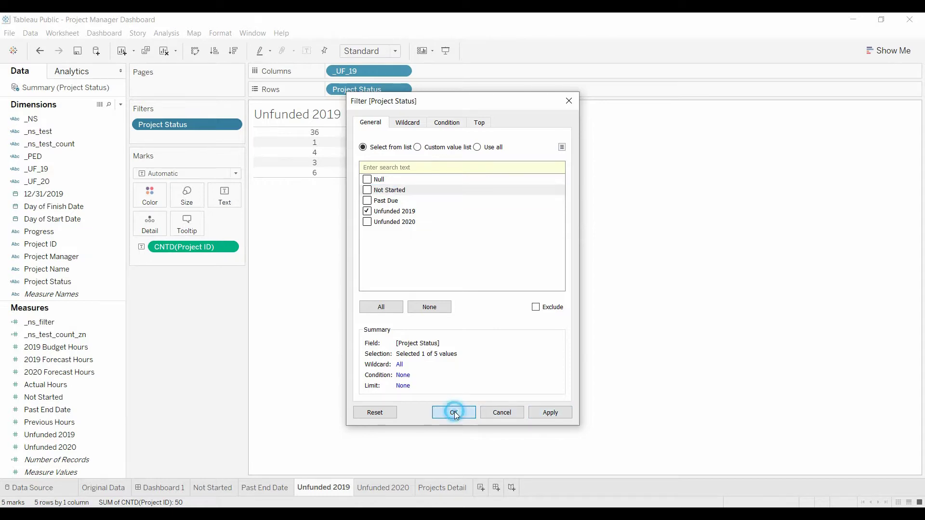
Restrict the Past End Date sheet's Project Status filter to Past Due, then return to the dashboard.
left_click(380, 487)
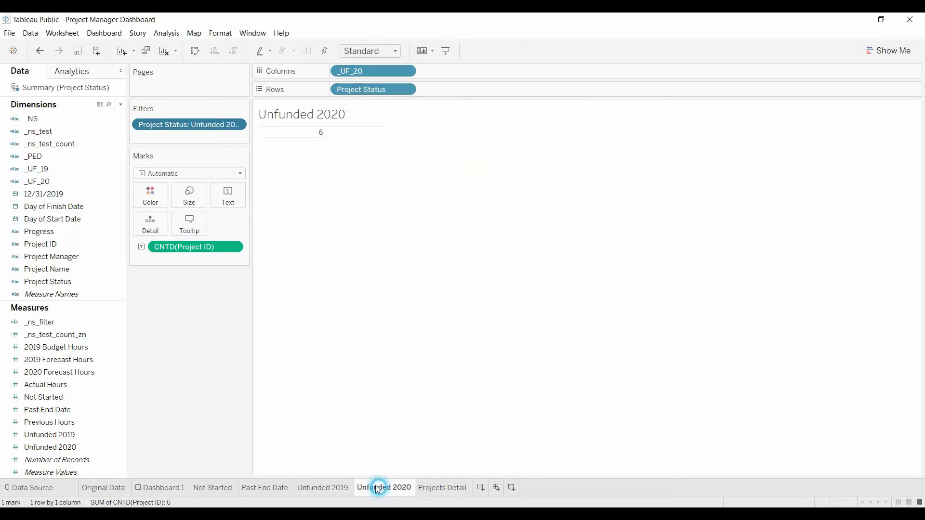
left_click(251, 487)
left_click(224, 124)
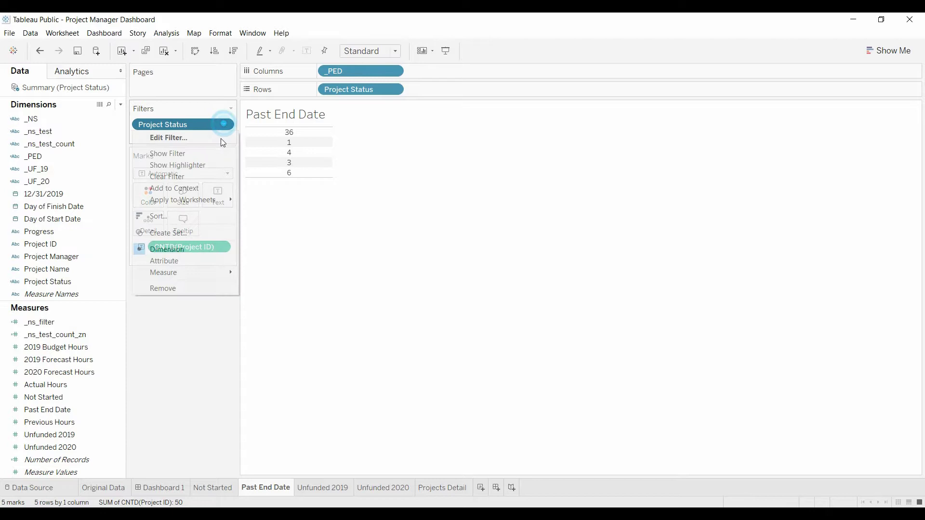
left_click(178, 139)
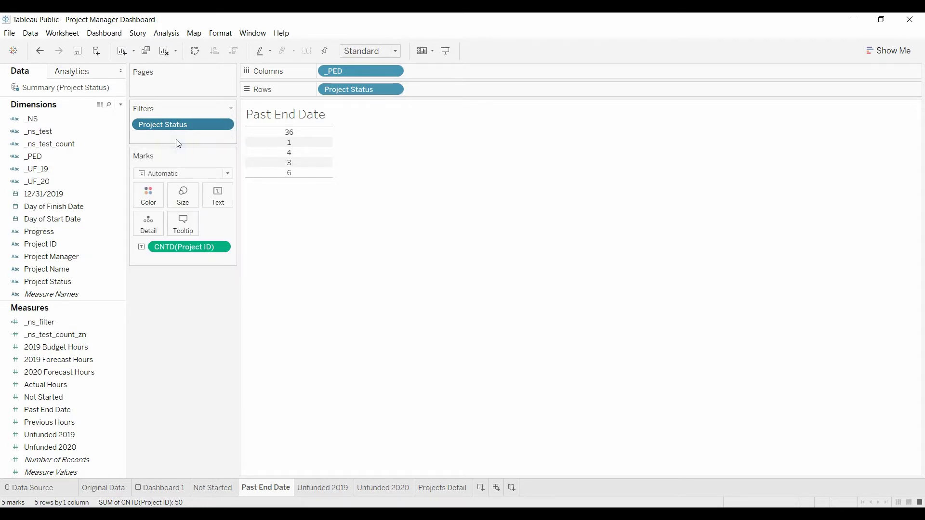
left_click(221, 126)
left_click(207, 141)
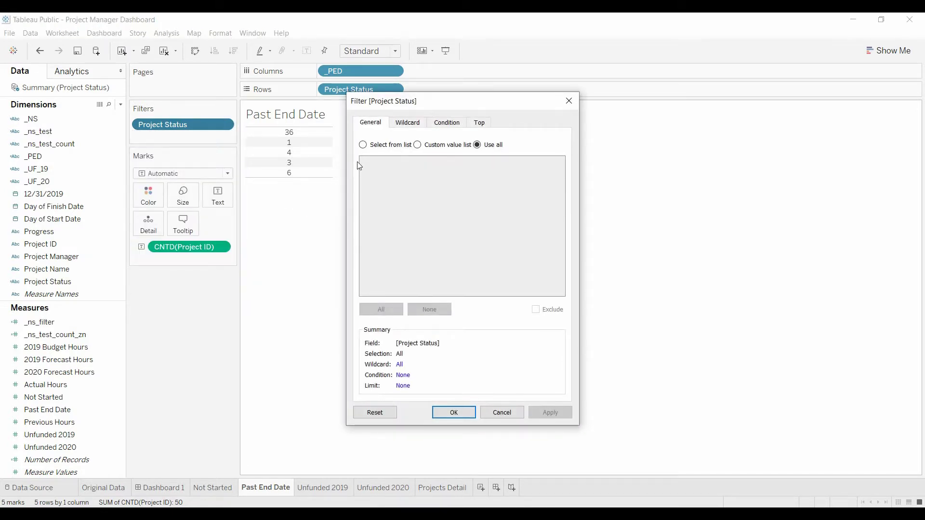
left_click(363, 145)
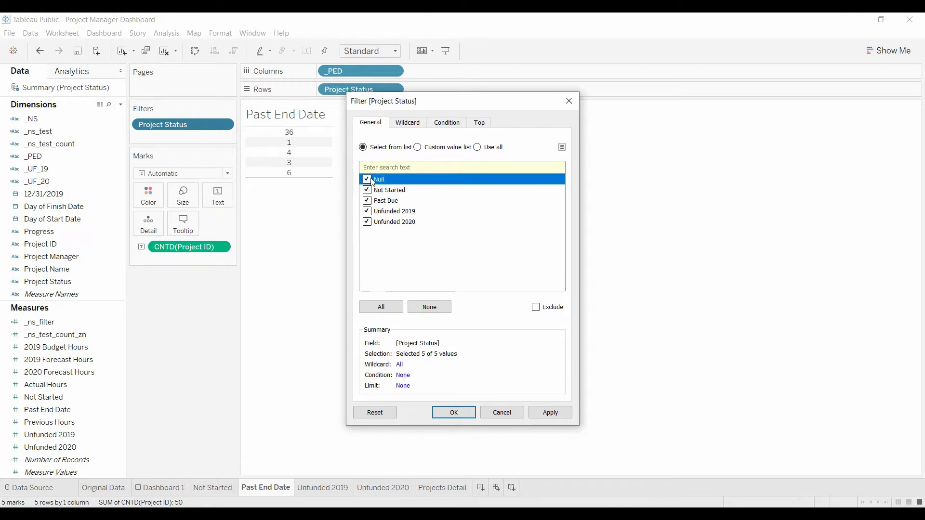
left_click(367, 179)
left_click(367, 190)
left_click(367, 211)
left_click(367, 221)
left_click(458, 412)
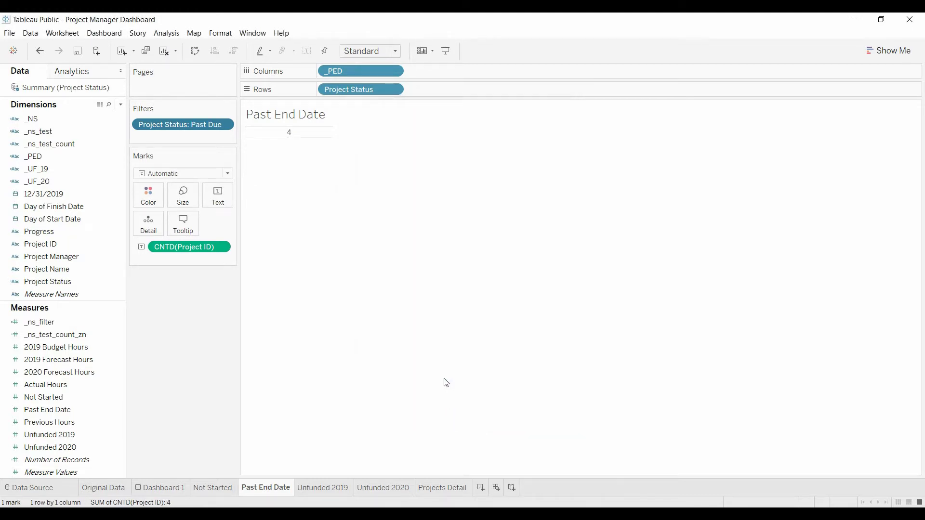
left_click(149, 487)
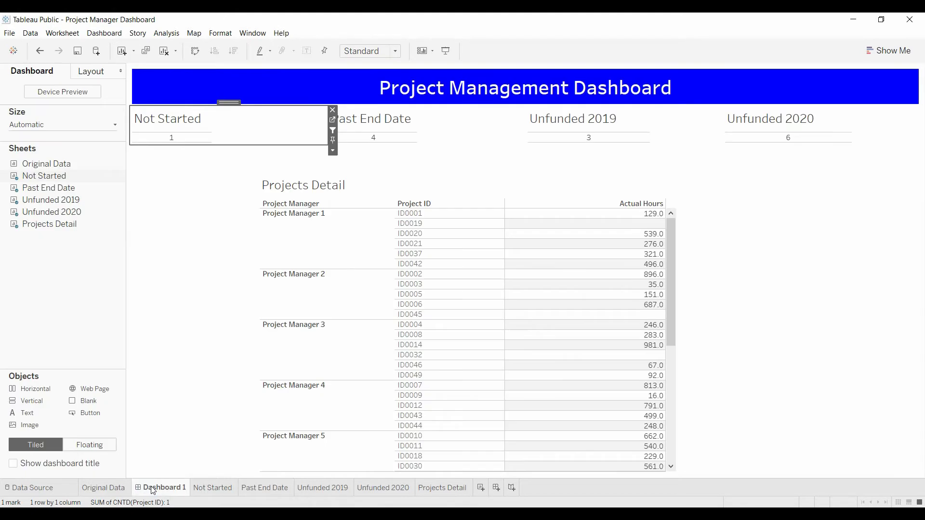
Test the Not Started, Past Due, Unfunded 2019 and 2020 tiles, clearing each filter.
left_click(171, 138)
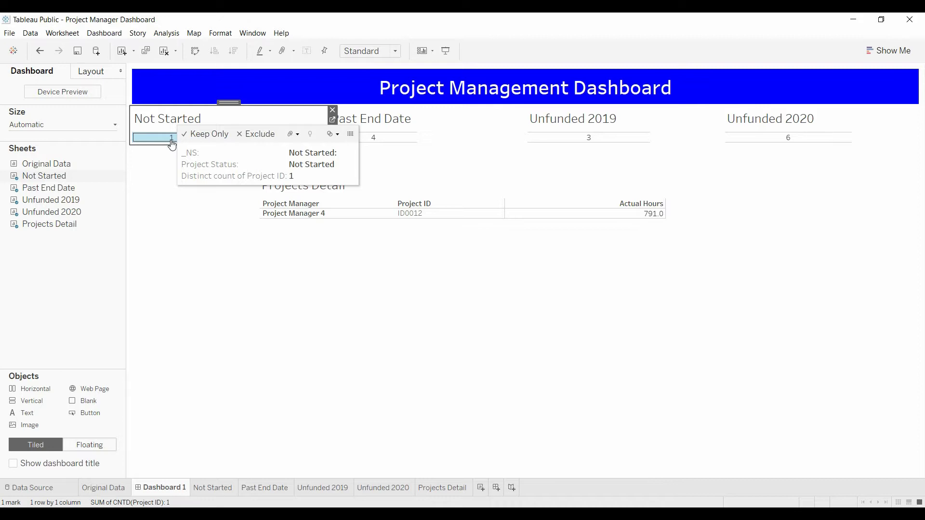
left_click(171, 138)
left_click(378, 138)
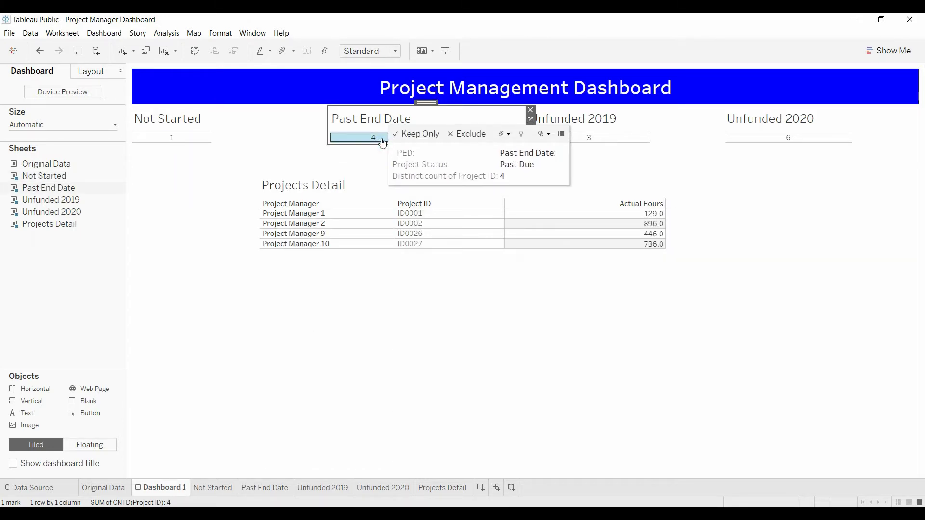
left_click(382, 140)
left_click(589, 139)
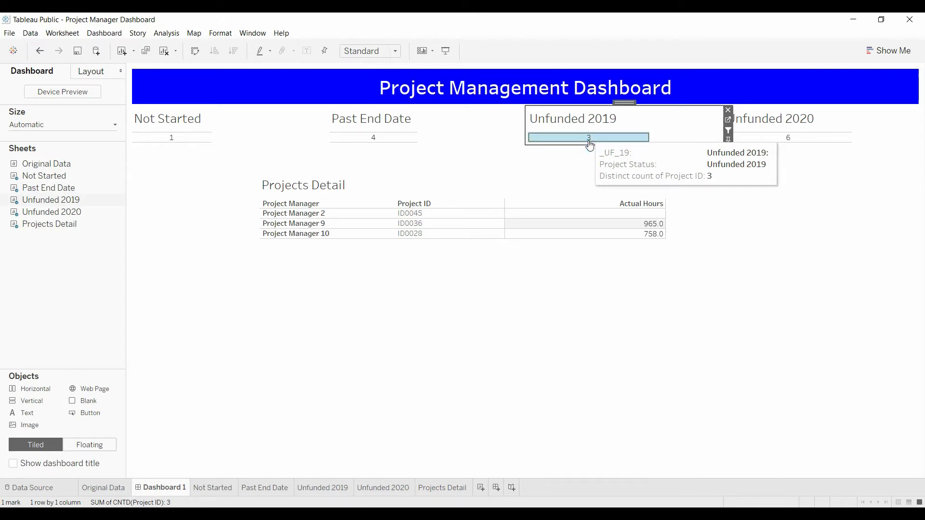
left_click(589, 140)
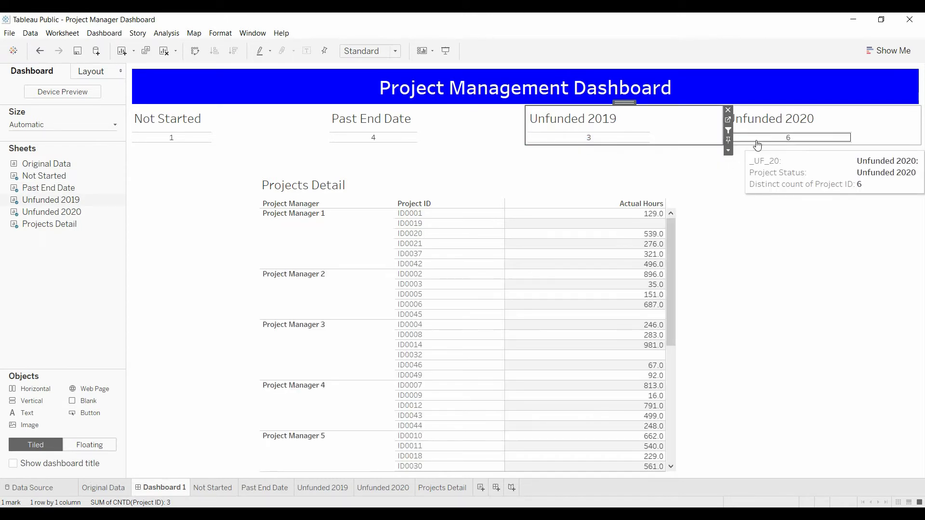
left_click(776, 138)
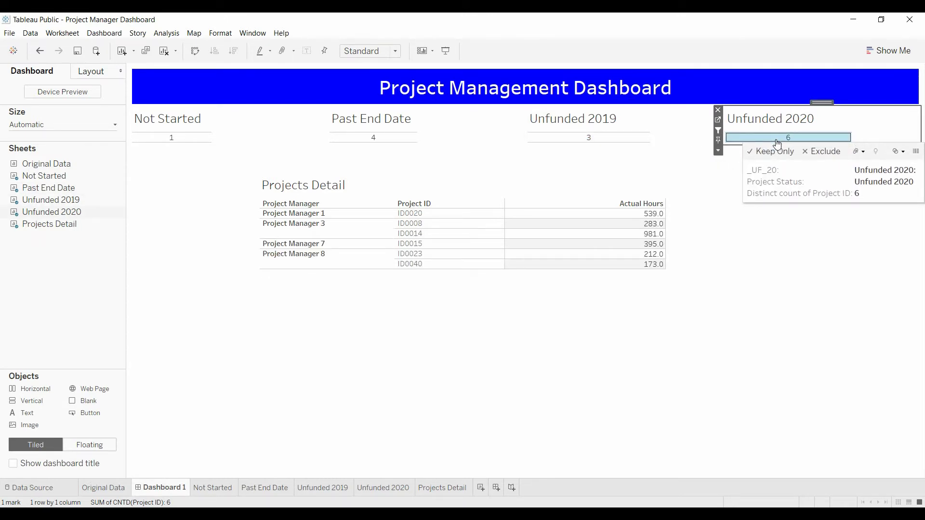
left_click(777, 141)
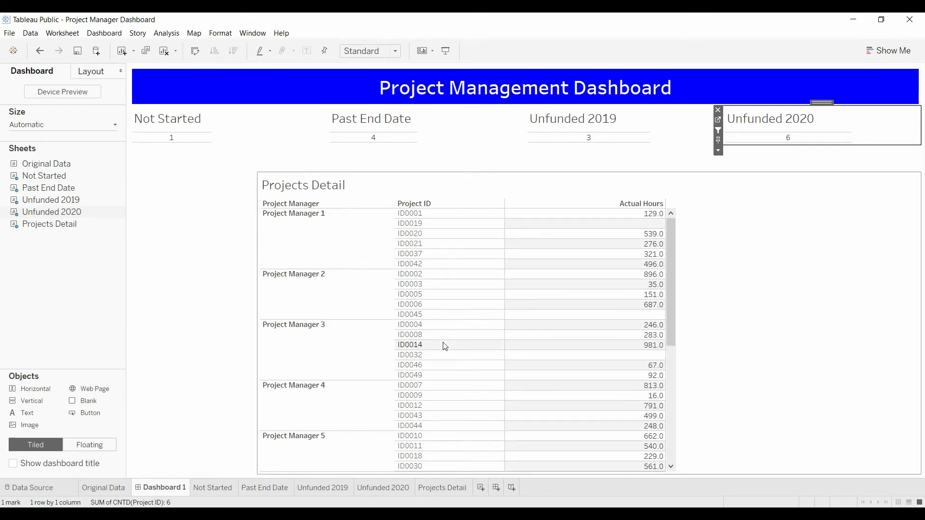
left_click(237, 125)
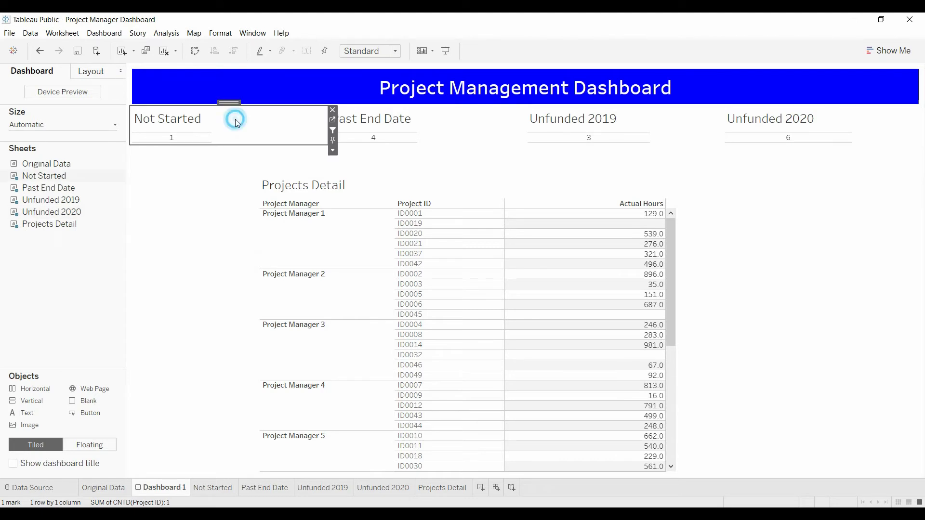